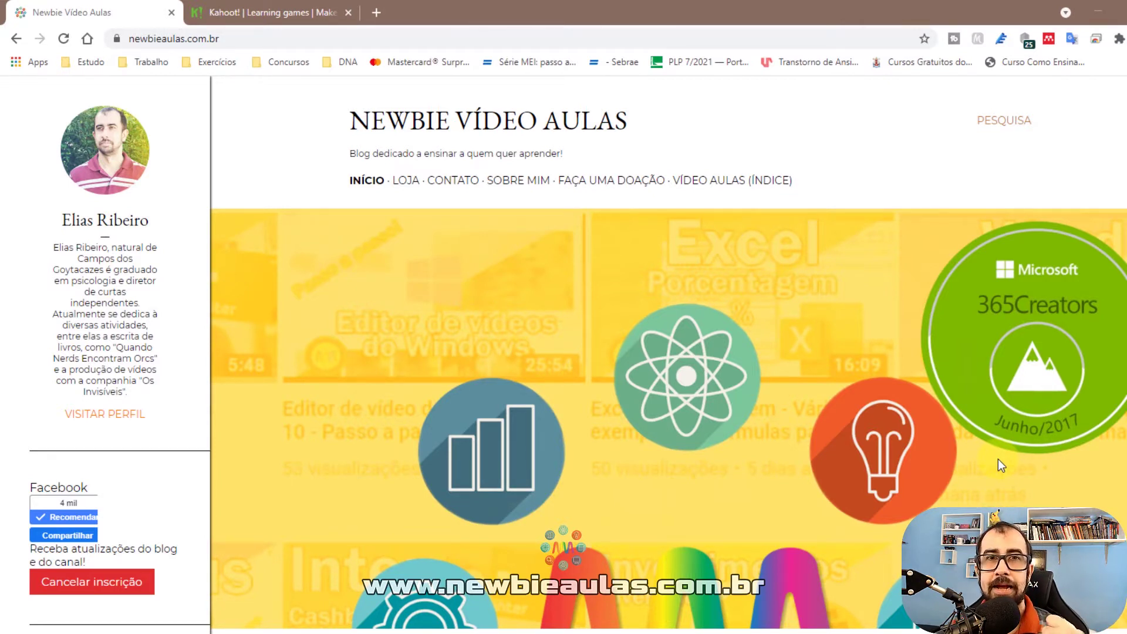
# Start signing up for a Kahoot! account of type Professor with Outro as the workplace.
pyautogui.click(256, 14)
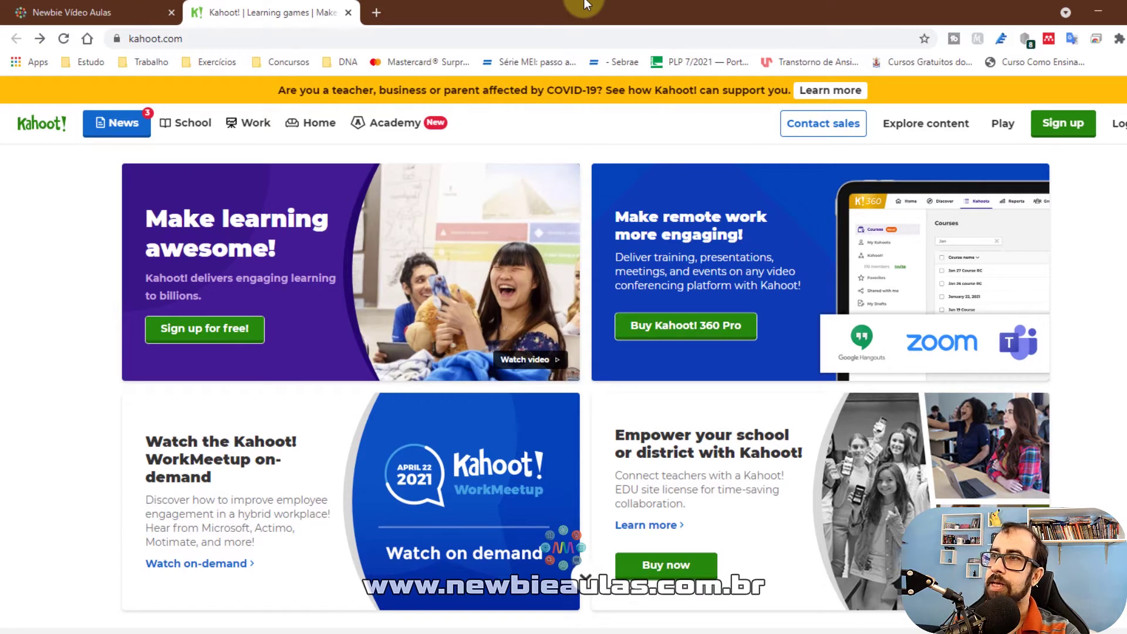
pyautogui.click(1078, 131)
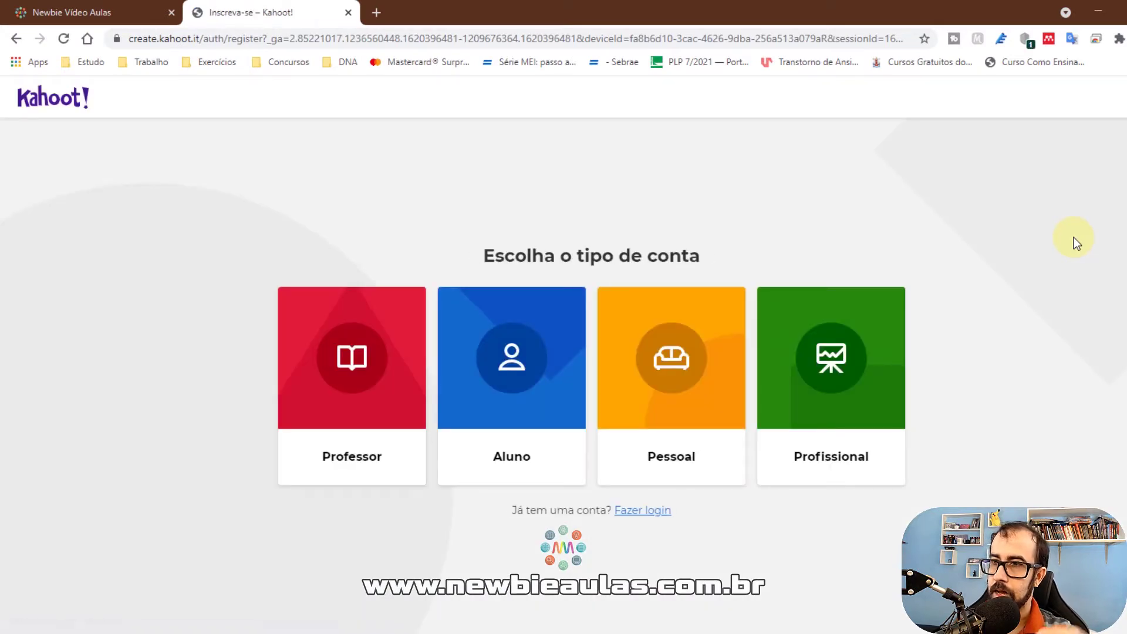
pyautogui.click(609, 512)
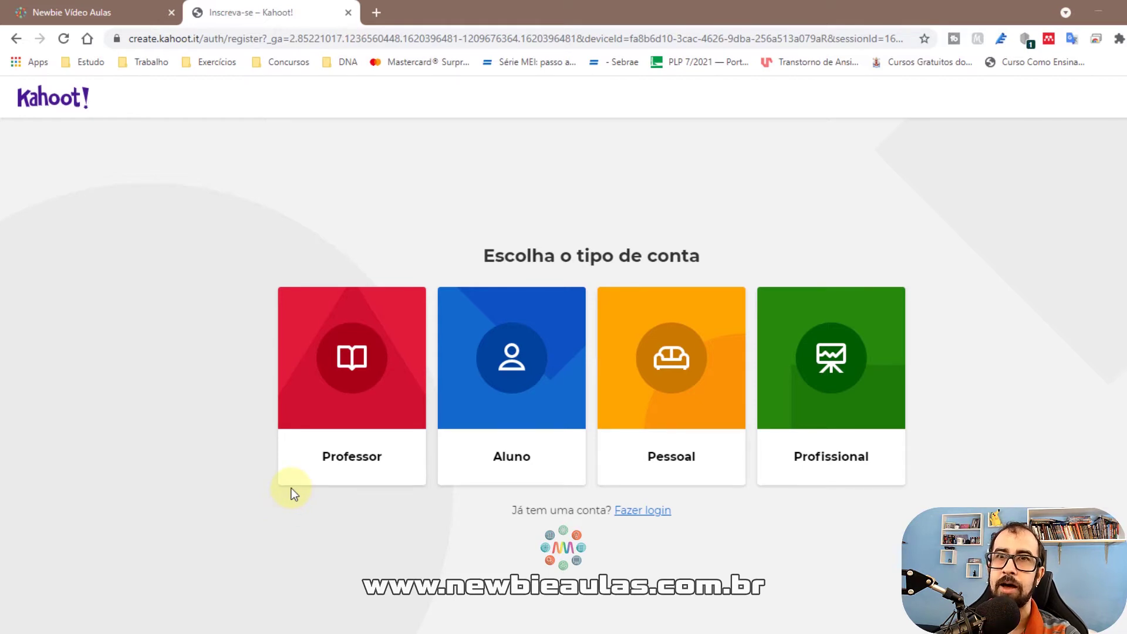
pyautogui.click(353, 392)
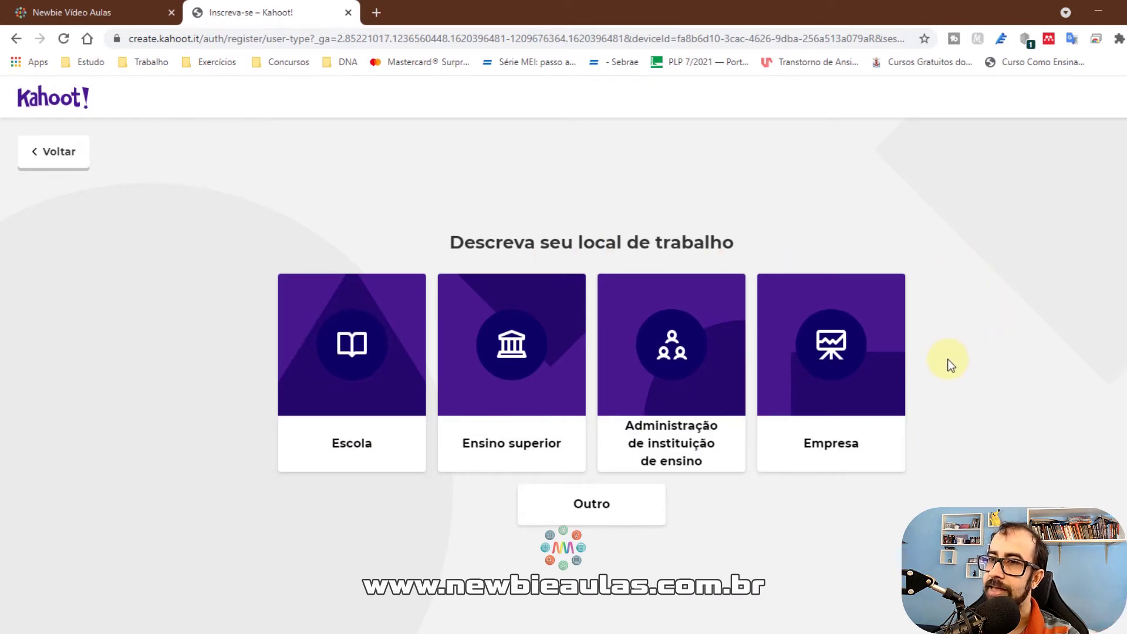
pyautogui.click(573, 503)
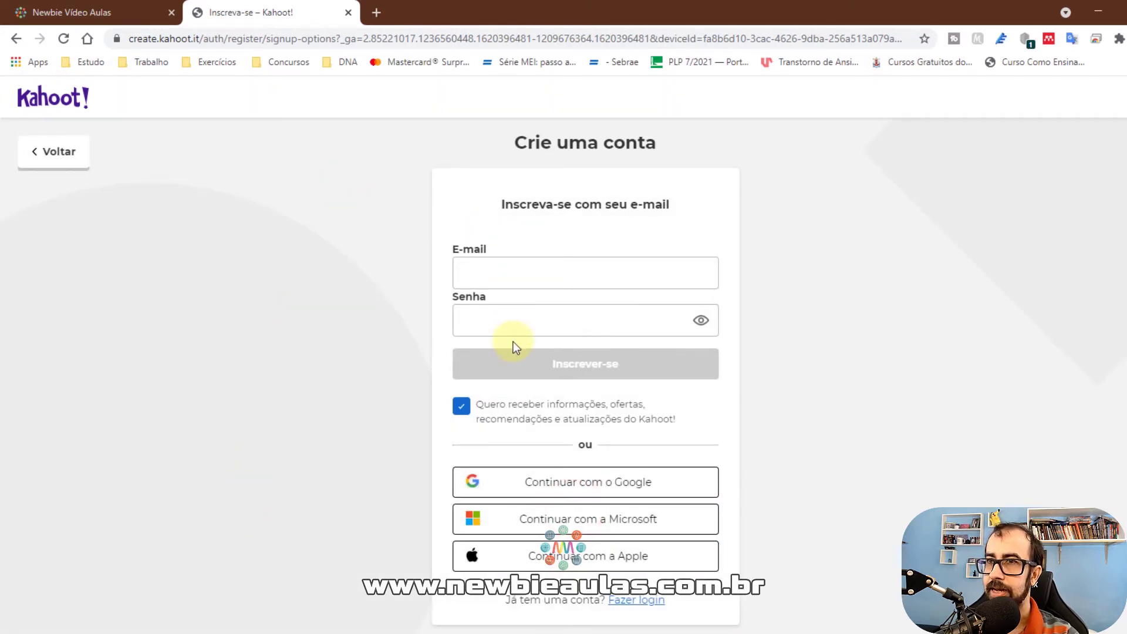
# Review the account sign-up options and continue with the free Basic plan.
pyautogui.scroll(-1, 513, 341)
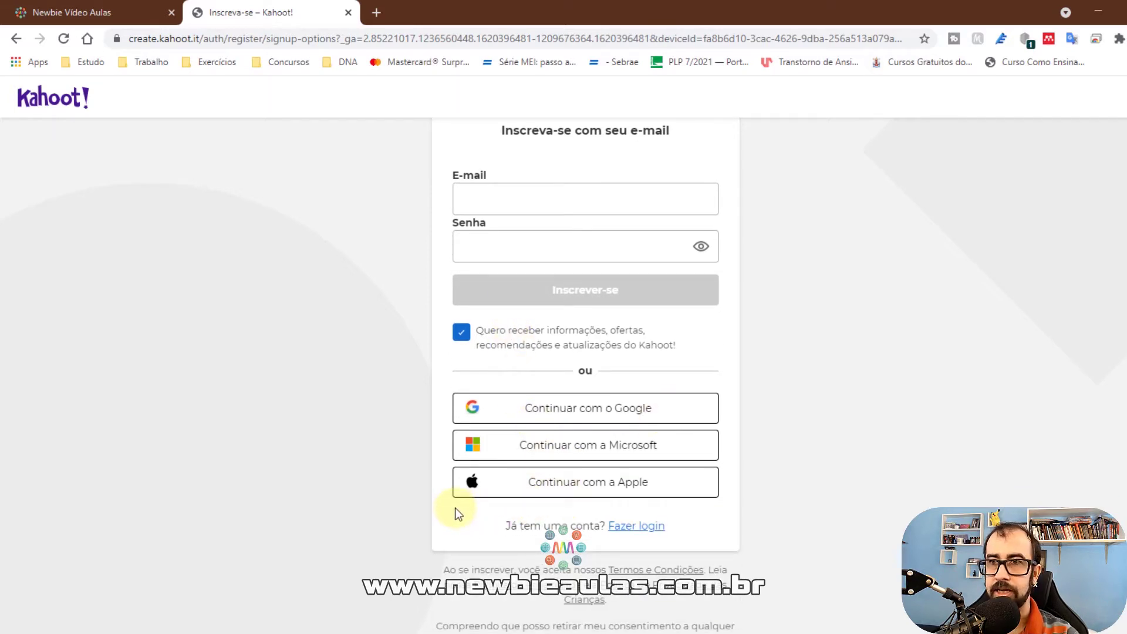
pyautogui.scroll(1, 455, 508)
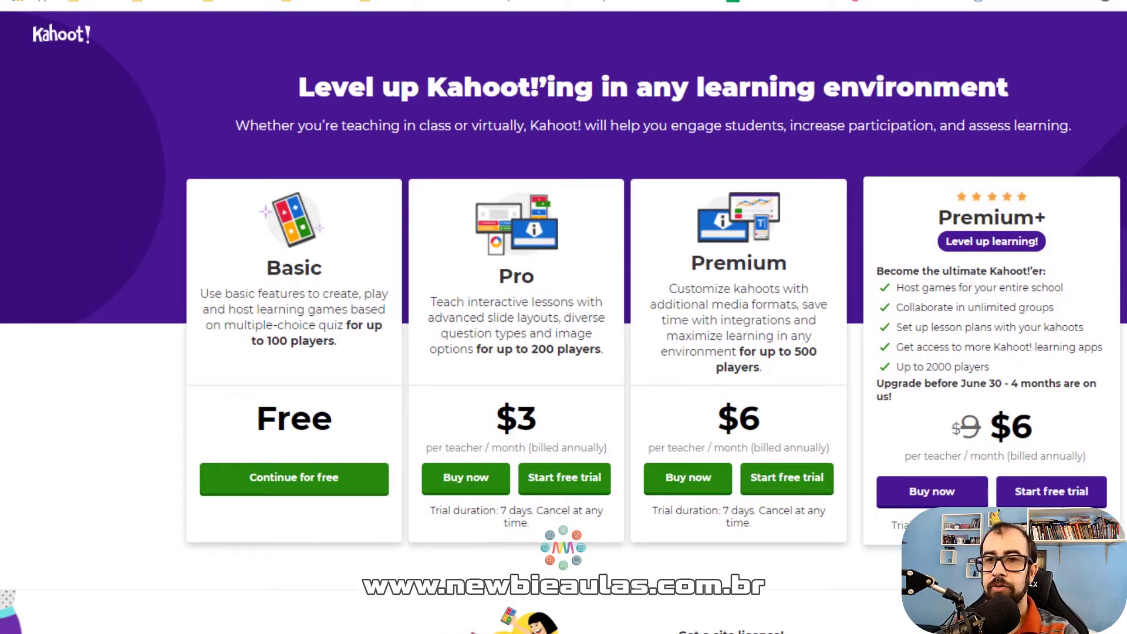
pyautogui.click(270, 492)
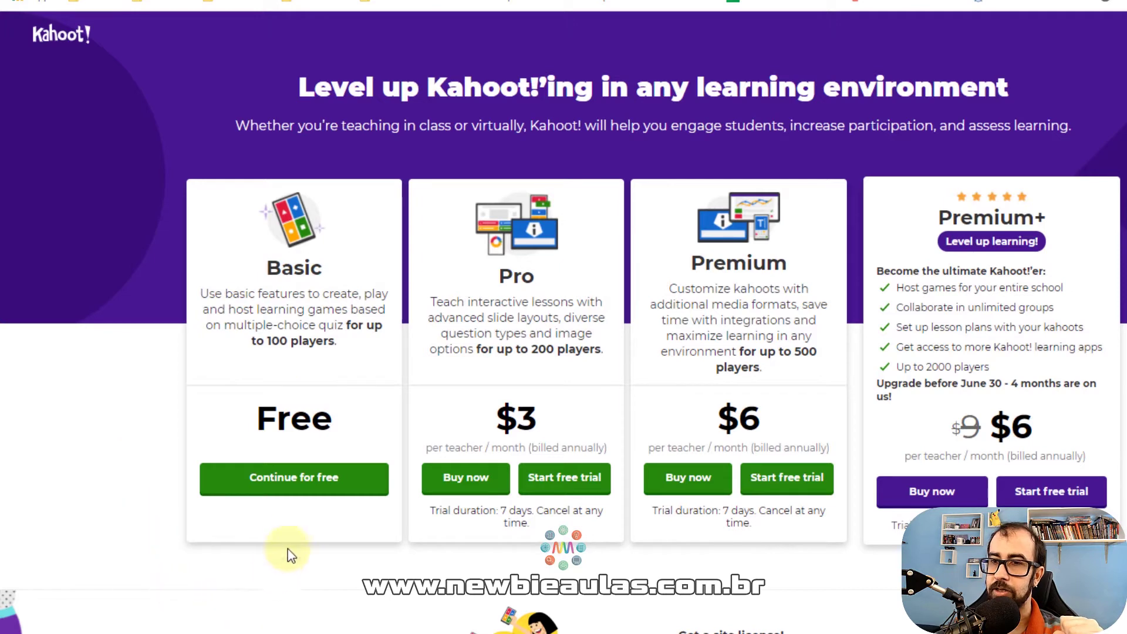
pyautogui.click(302, 493)
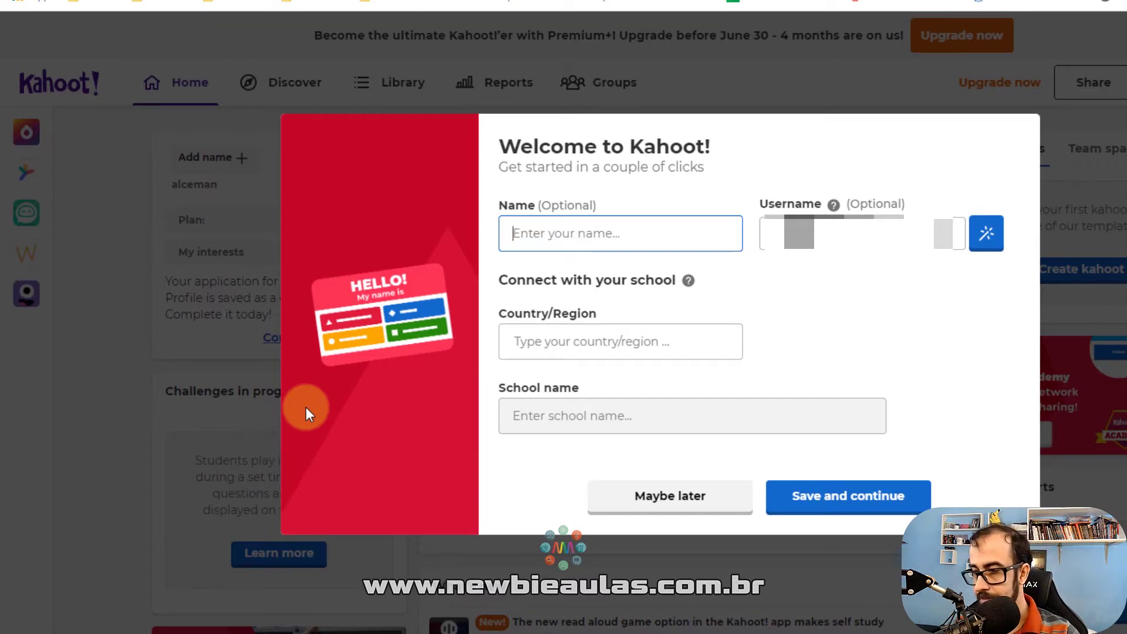
# Complete the welcome profile with the full name, country Brazil and school name Newbie Aulas, and save it.
pyautogui.click(529, 340)
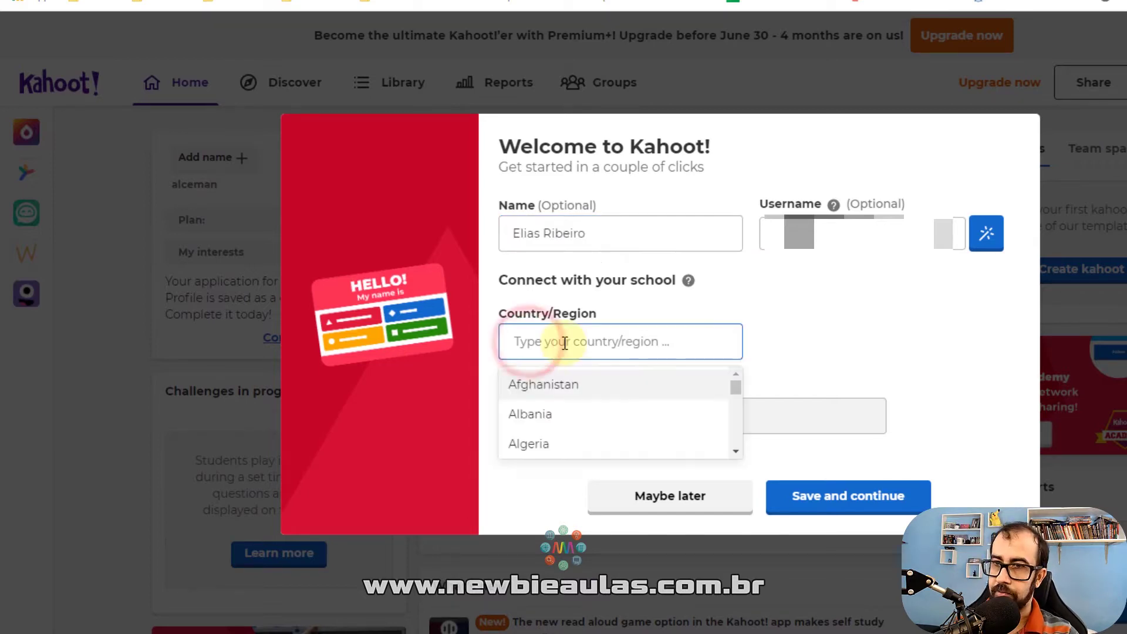
pyautogui.write('braz')
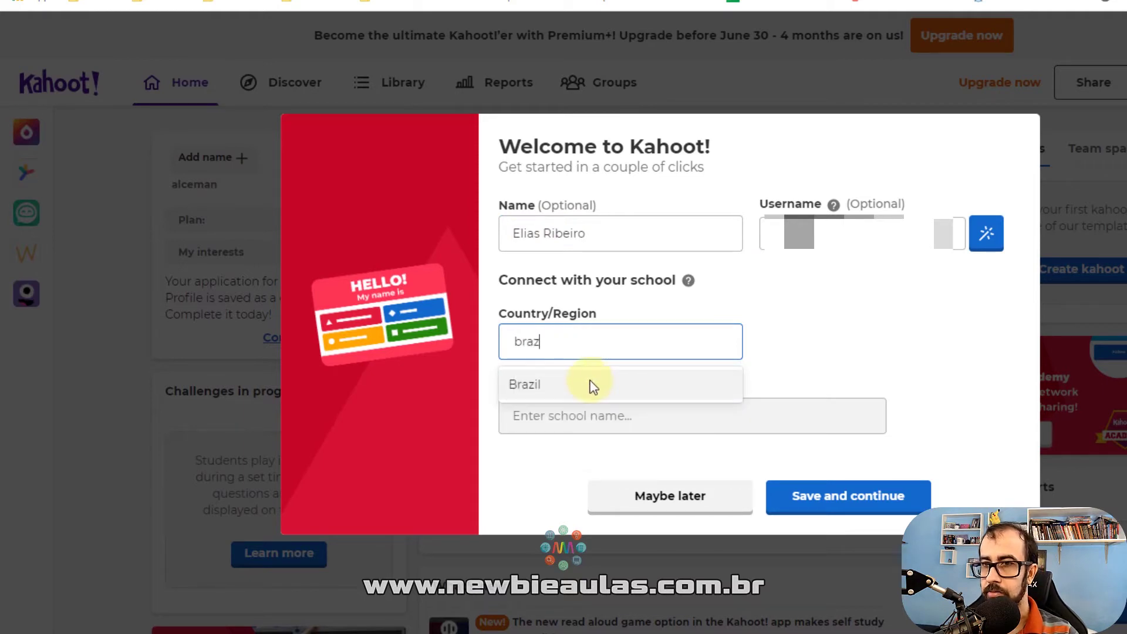
pyautogui.click(589, 381)
pyautogui.click(580, 415)
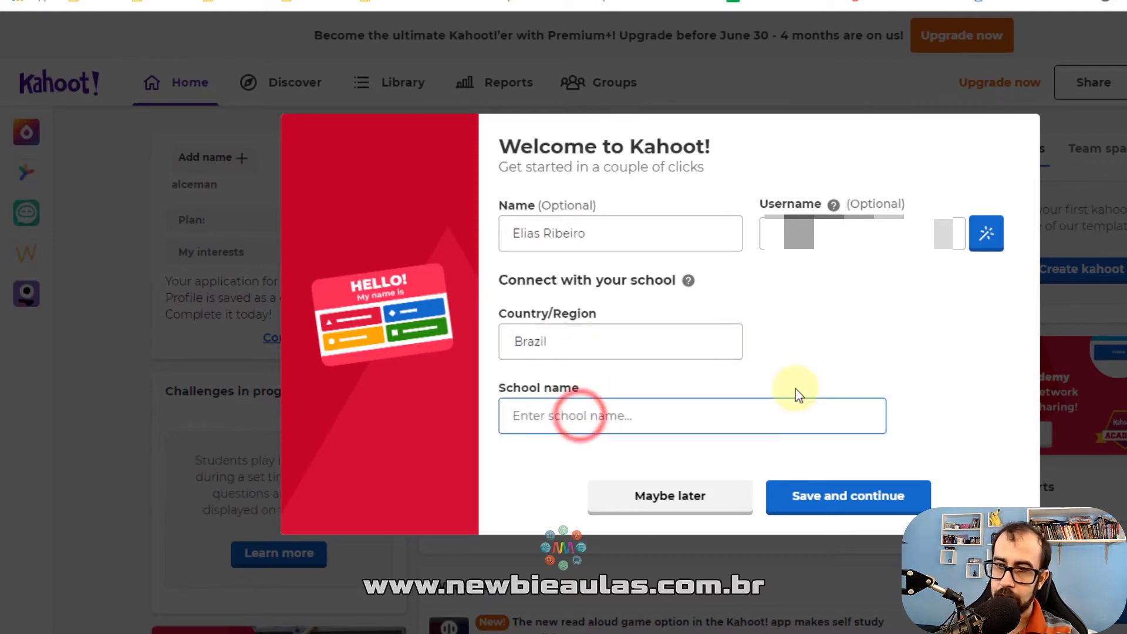
pyautogui.write('N')
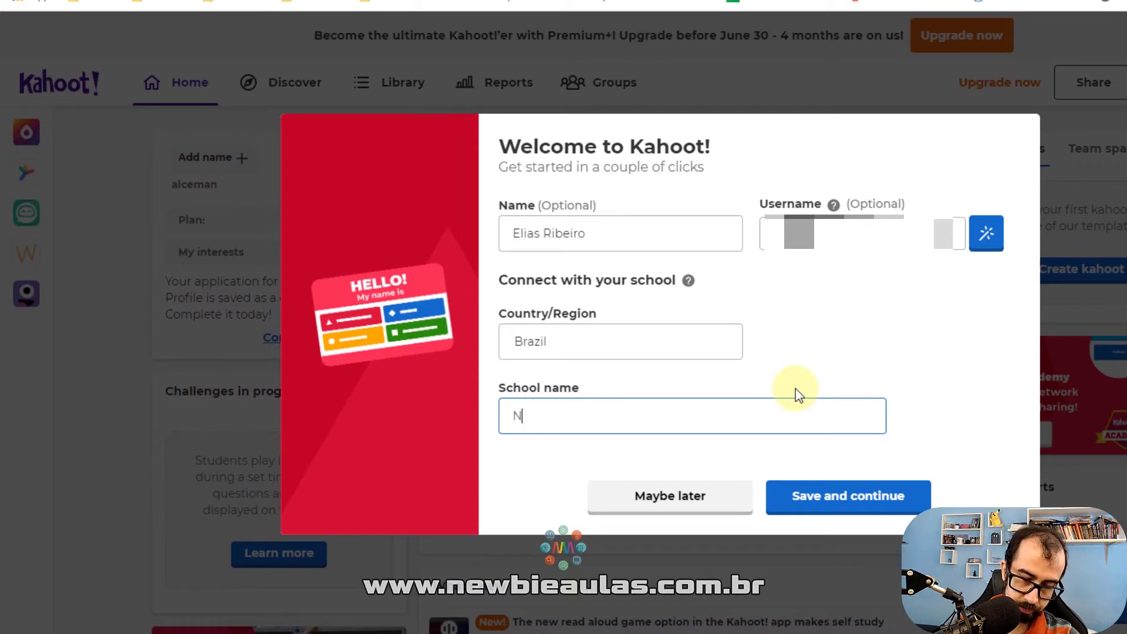
pyautogui.write('ewbie Aulas')
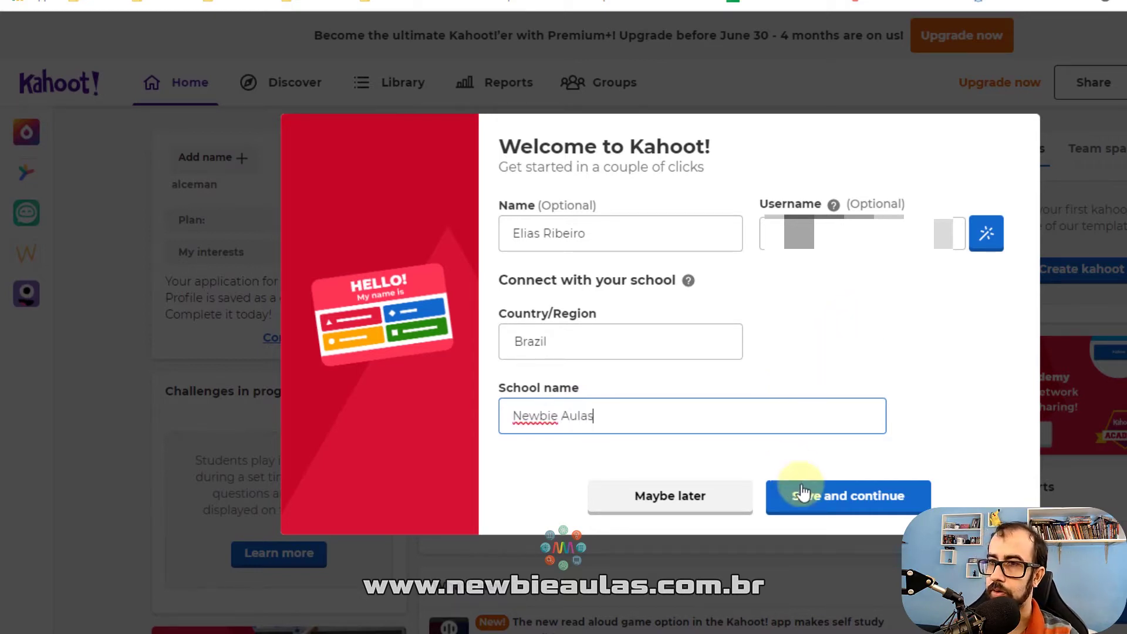
pyautogui.click(845, 517)
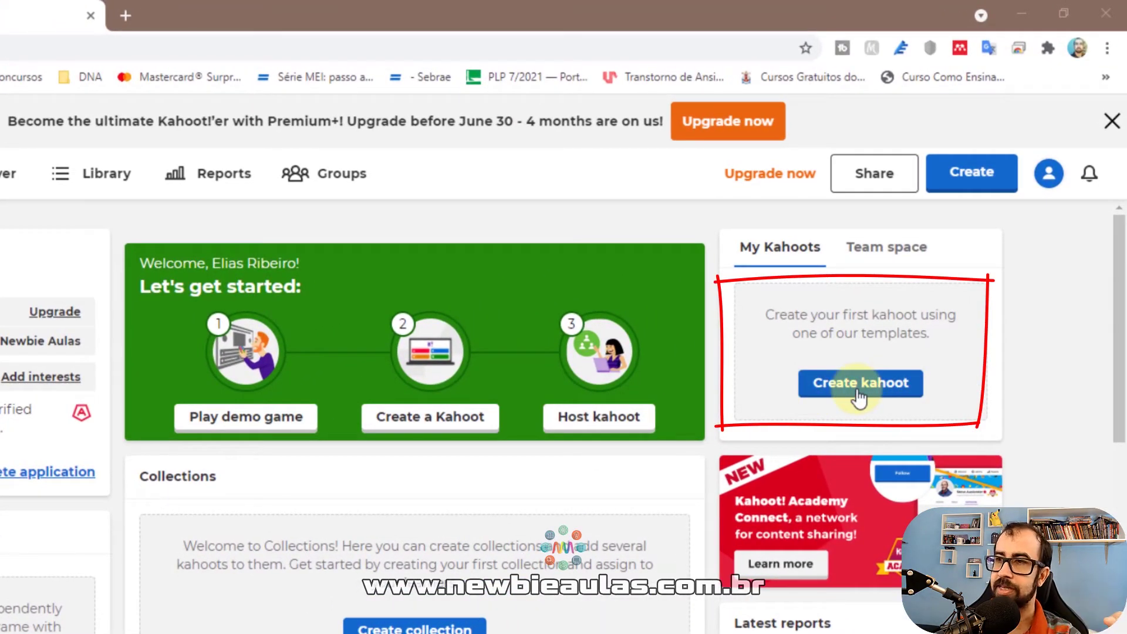
# Create a new blank kahoot without using a template.
pyautogui.click(858, 392)
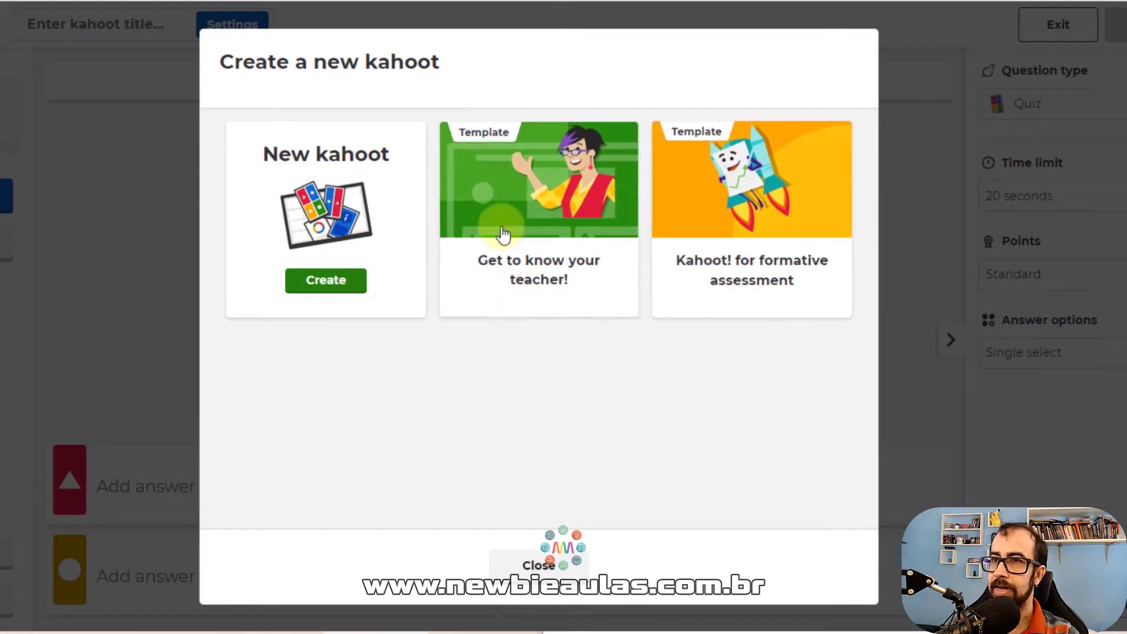
pyautogui.click(339, 289)
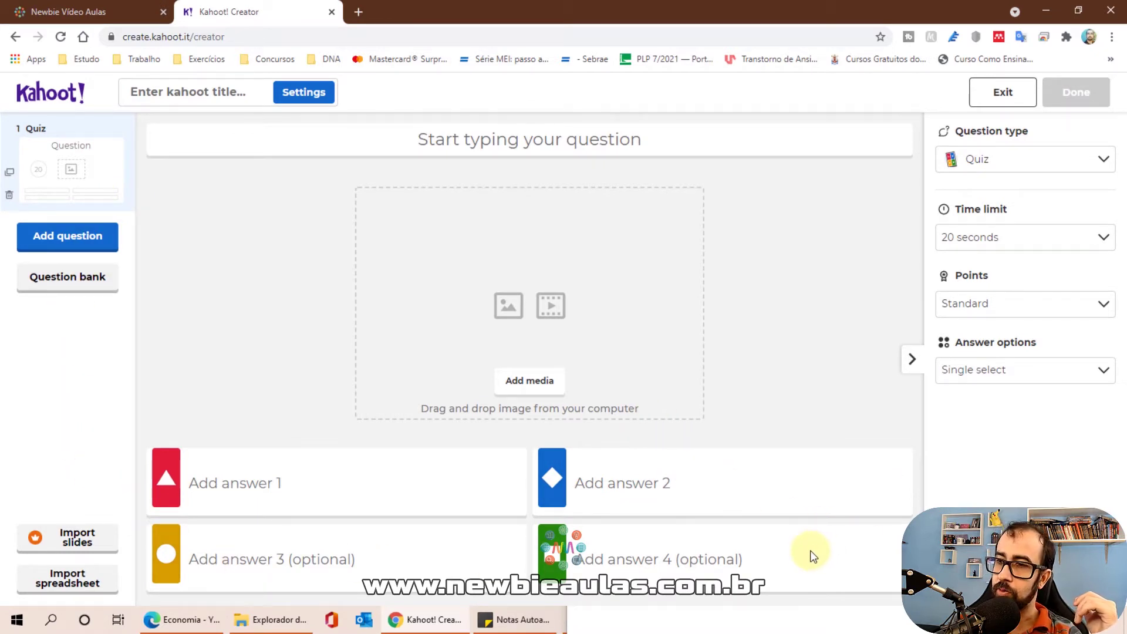
pyautogui.click(623, 540)
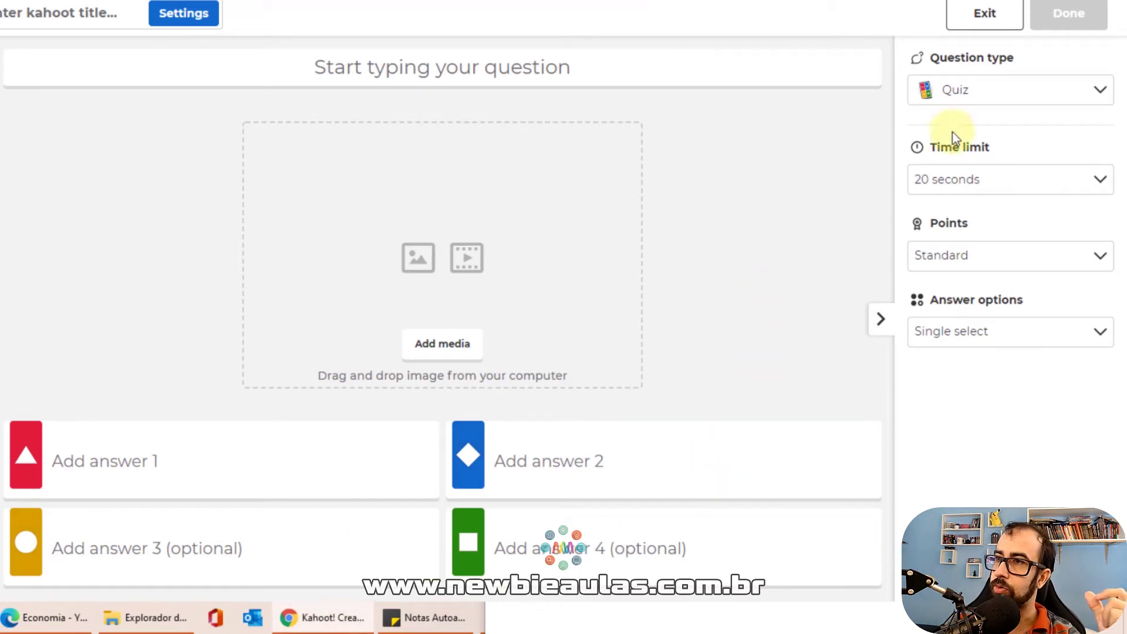
# Check the available question types, keep Quiz, and enter the question "Qual o canal que ensina de graça?".
pyautogui.click(951, 94)
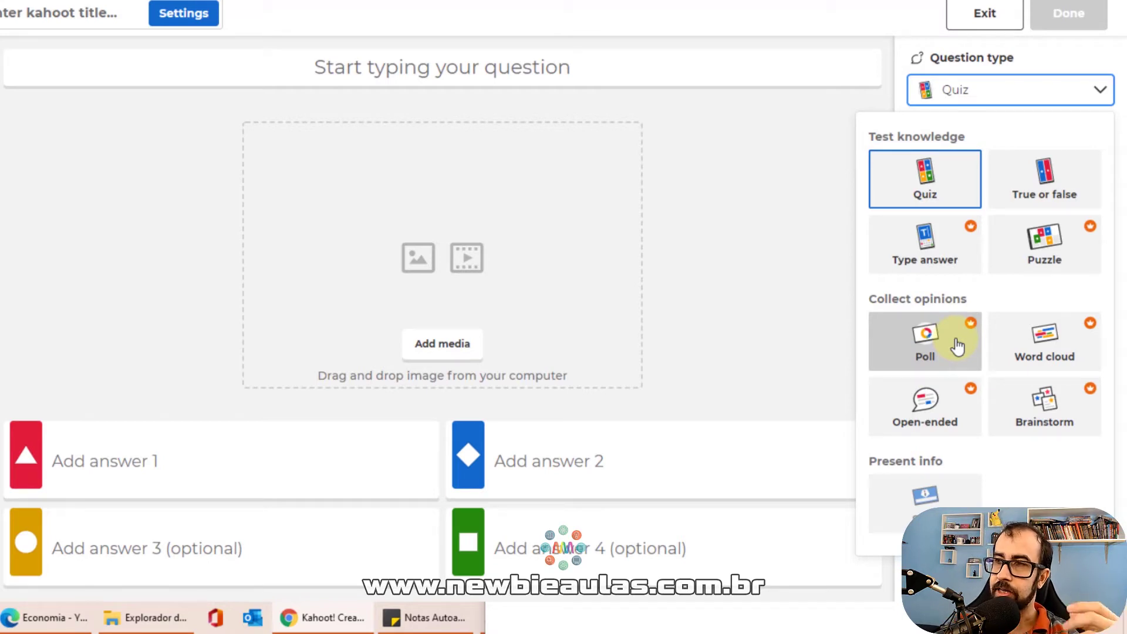
pyautogui.click(520, 71)
pyautogui.write('Qual o canal que ensina de graça?')
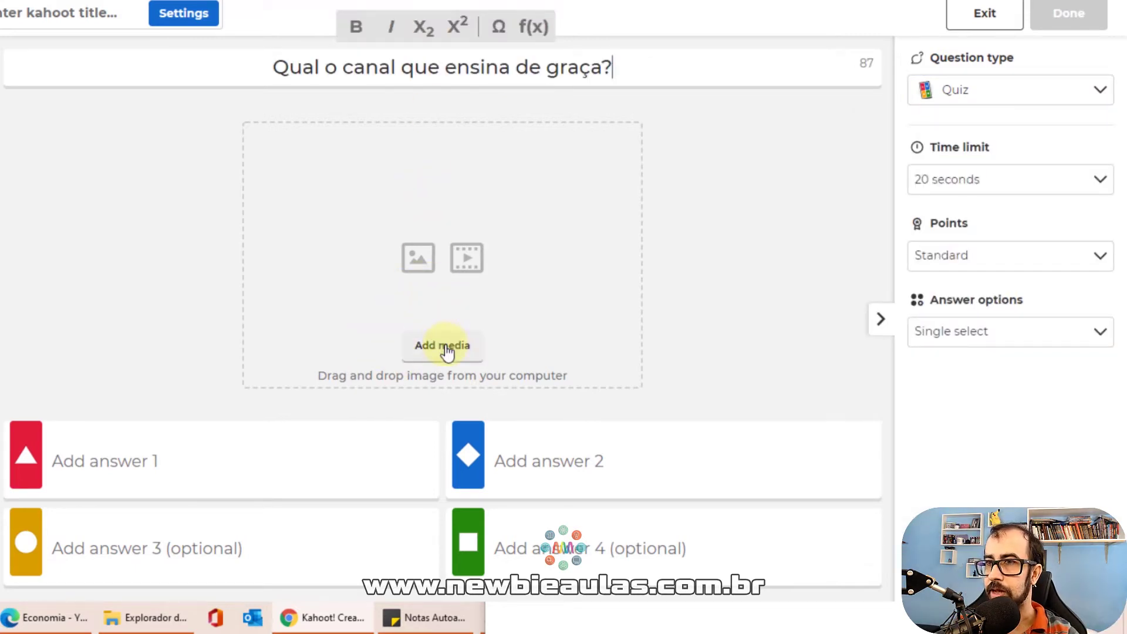
# Upload newbie_elipse.png from the Newbie Aulas folder as the question's image.
pyautogui.click(447, 351)
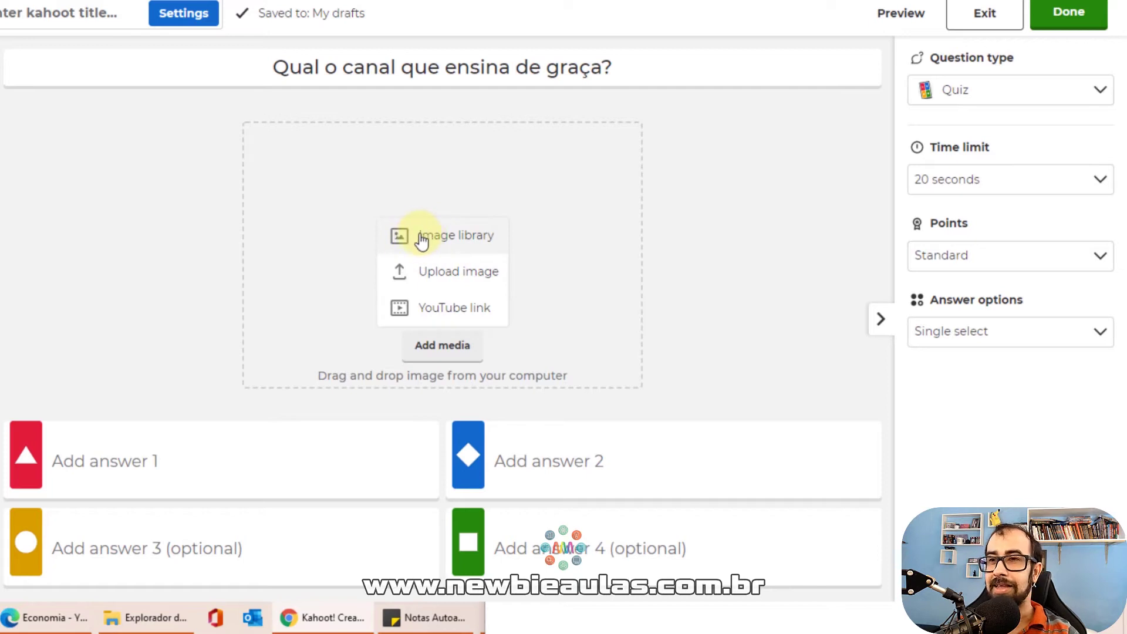
pyautogui.click(467, 276)
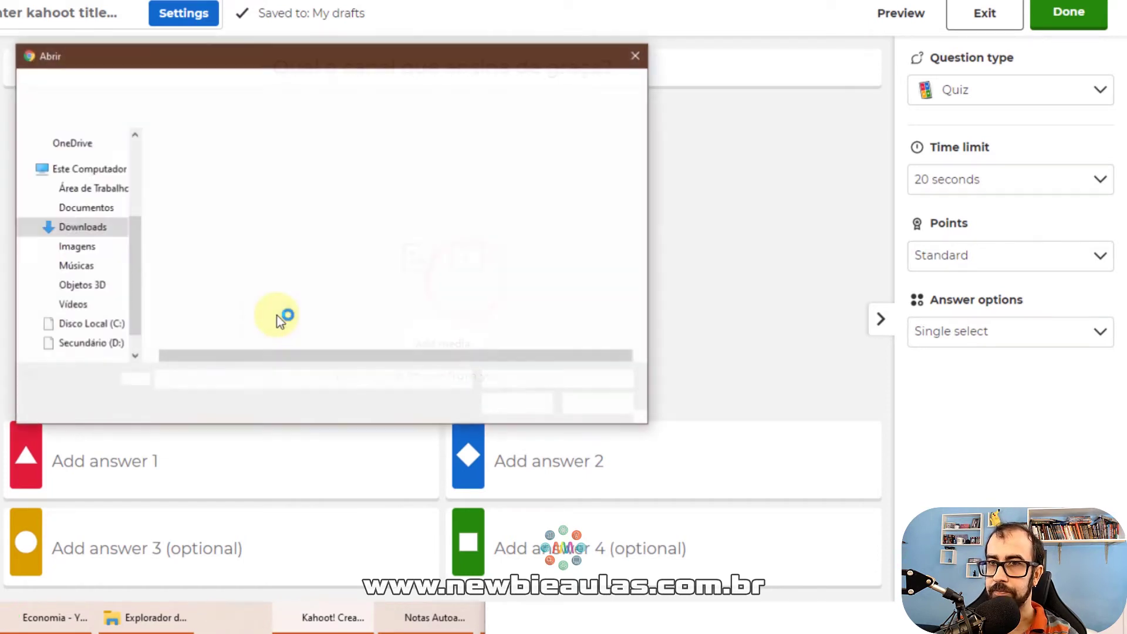
pyautogui.click(433, 199)
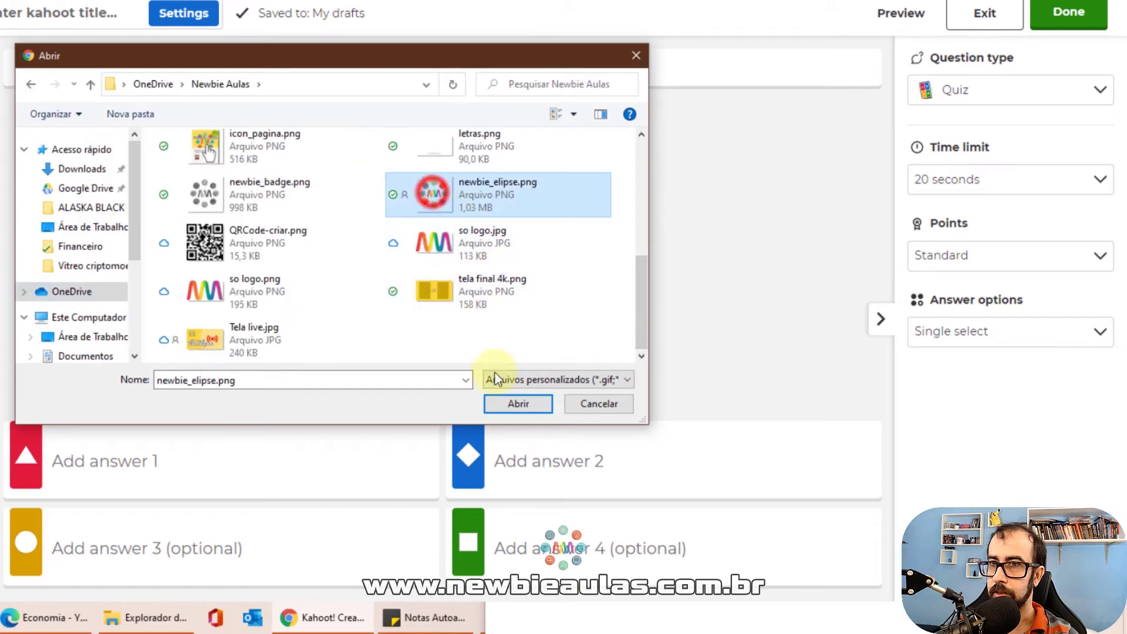
pyautogui.click(517, 405)
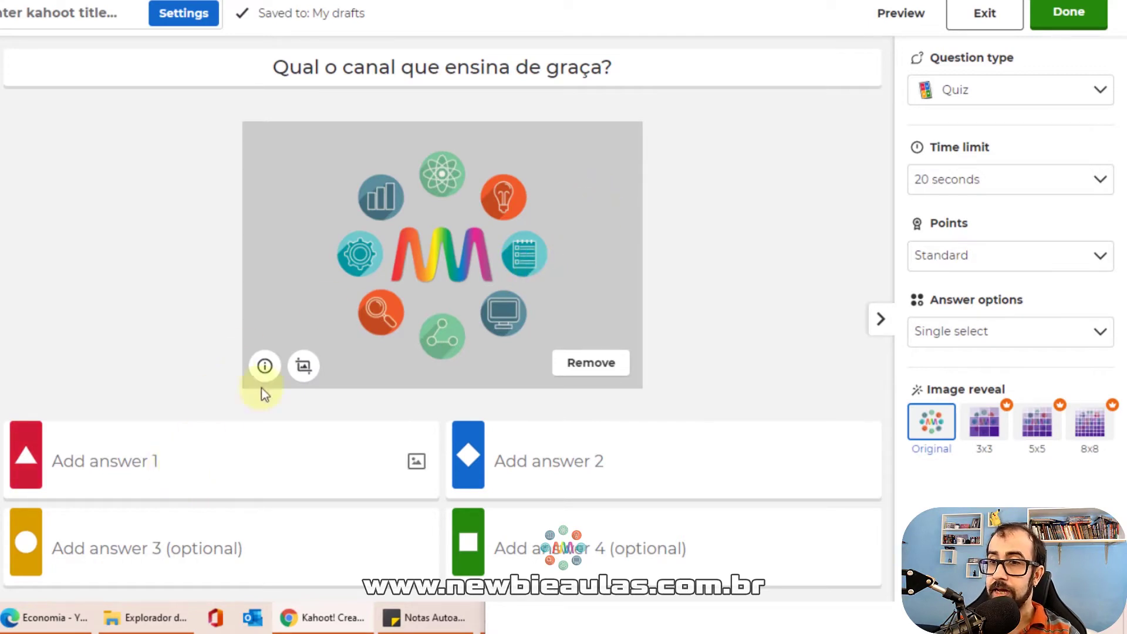
# Enter "Newbie Aulas" as answer 1 and mark it as the correct answer.
pyautogui.click(184, 464)
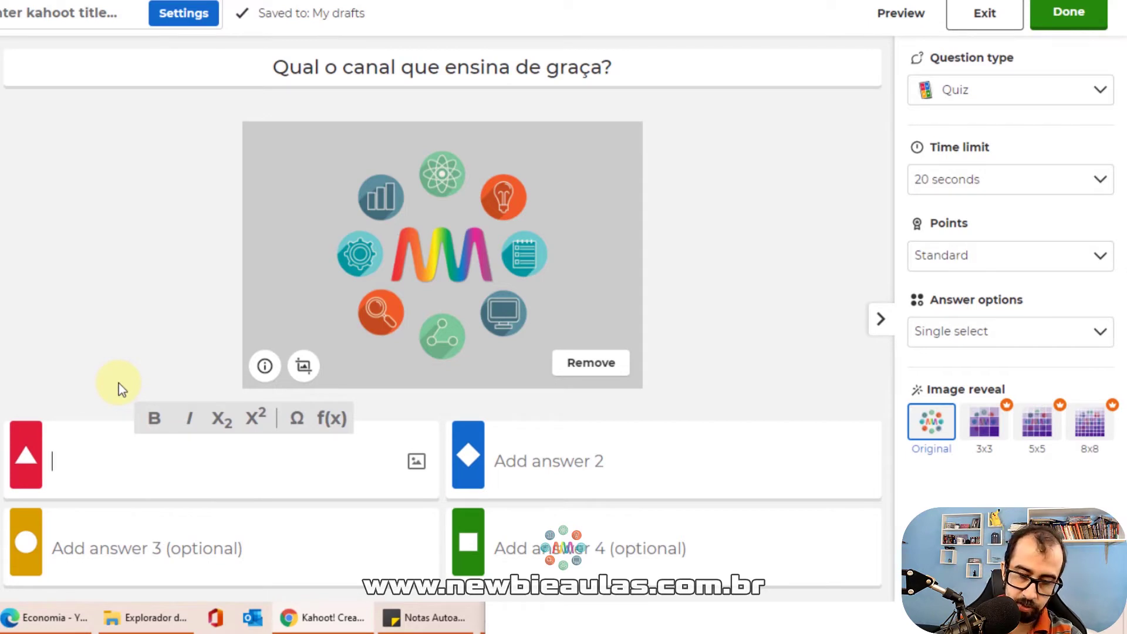
pyautogui.write('Newbie Aulas')
pyautogui.click(305, 449)
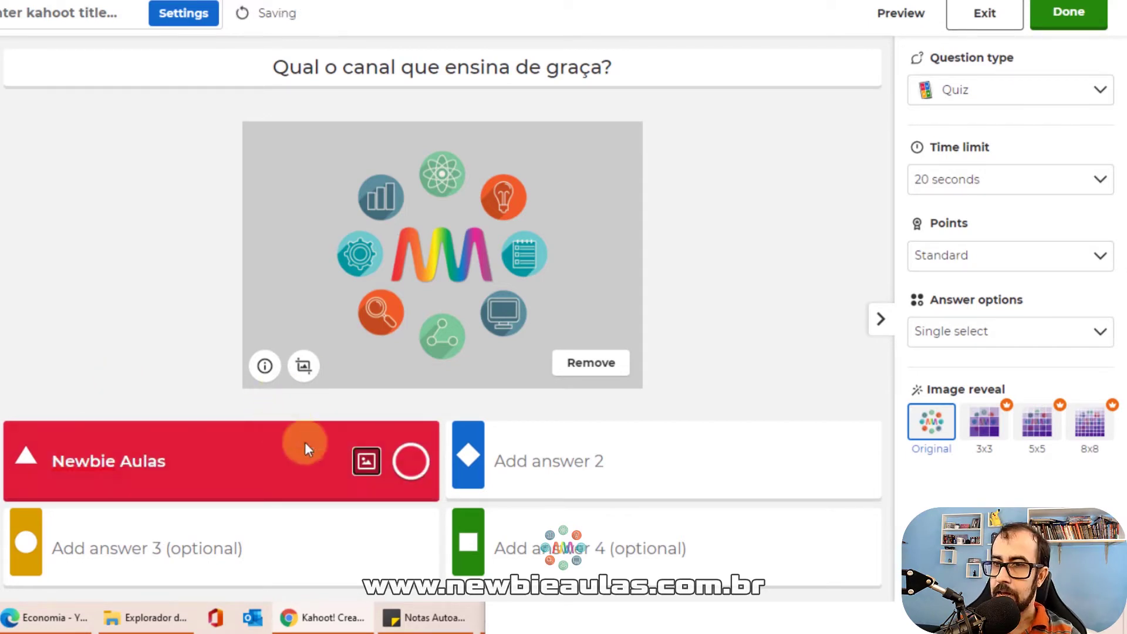
pyautogui.click(372, 464)
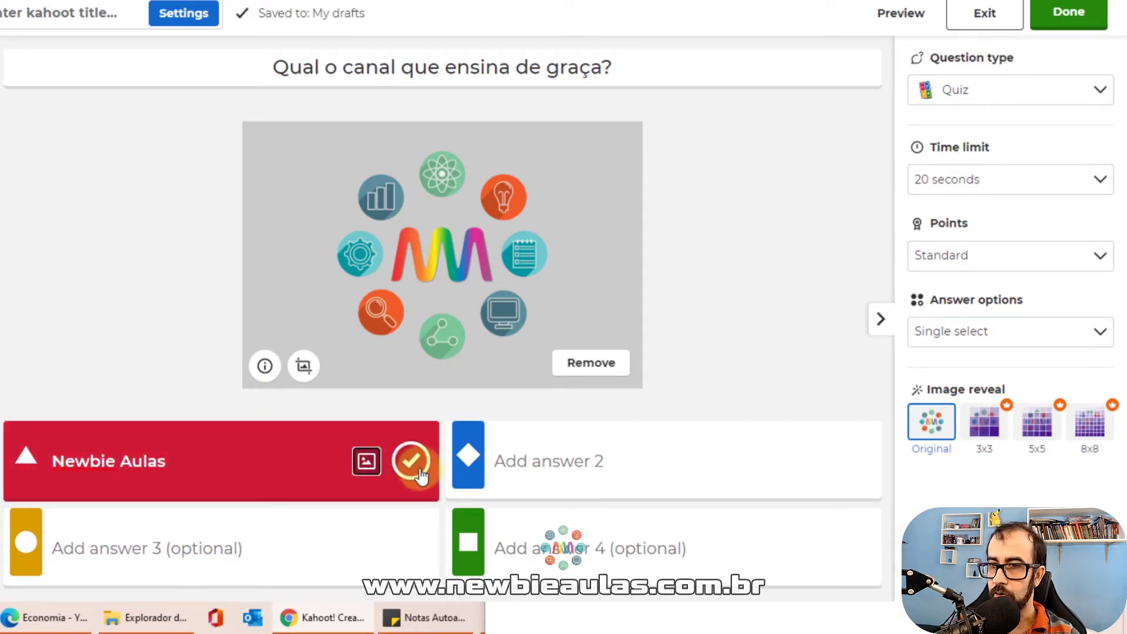
pyautogui.click(366, 465)
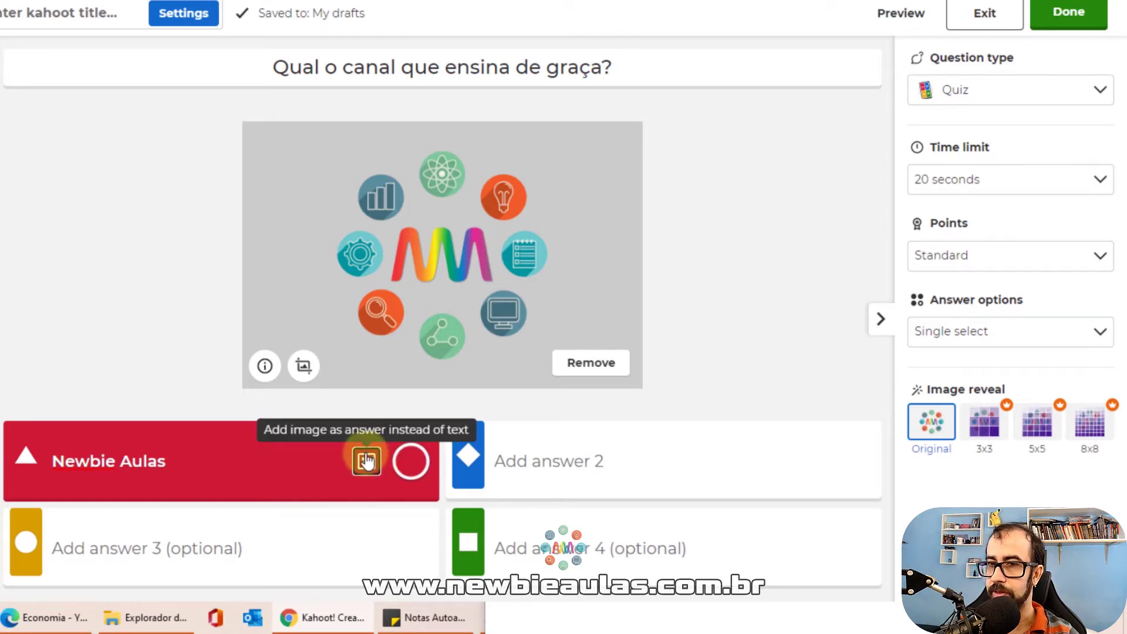
pyautogui.click(413, 467)
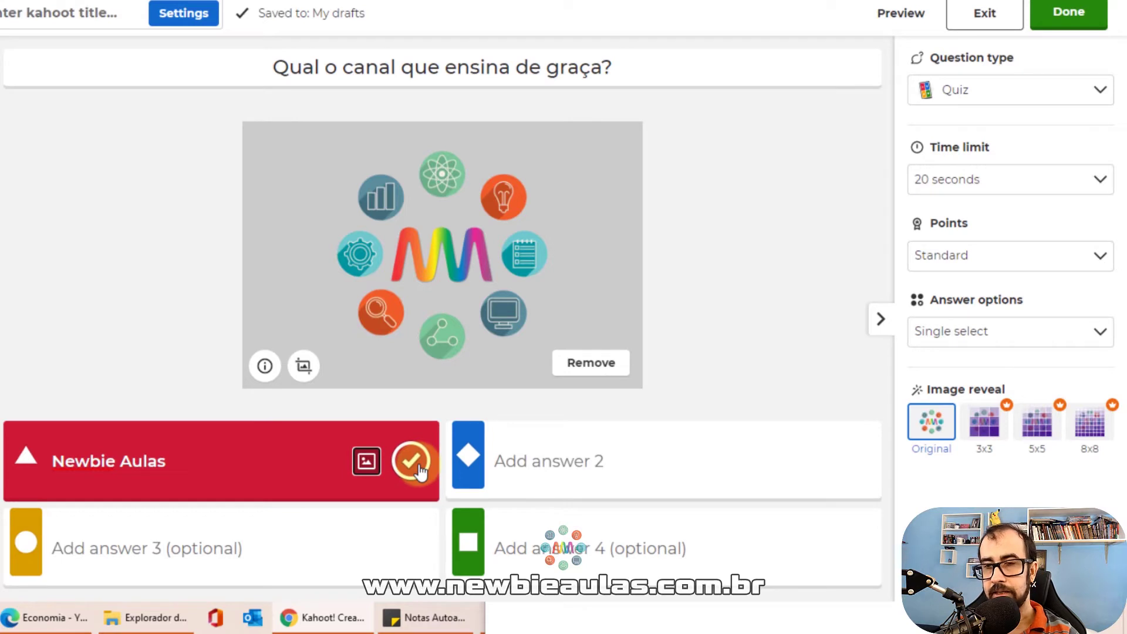
pyautogui.click(417, 468)
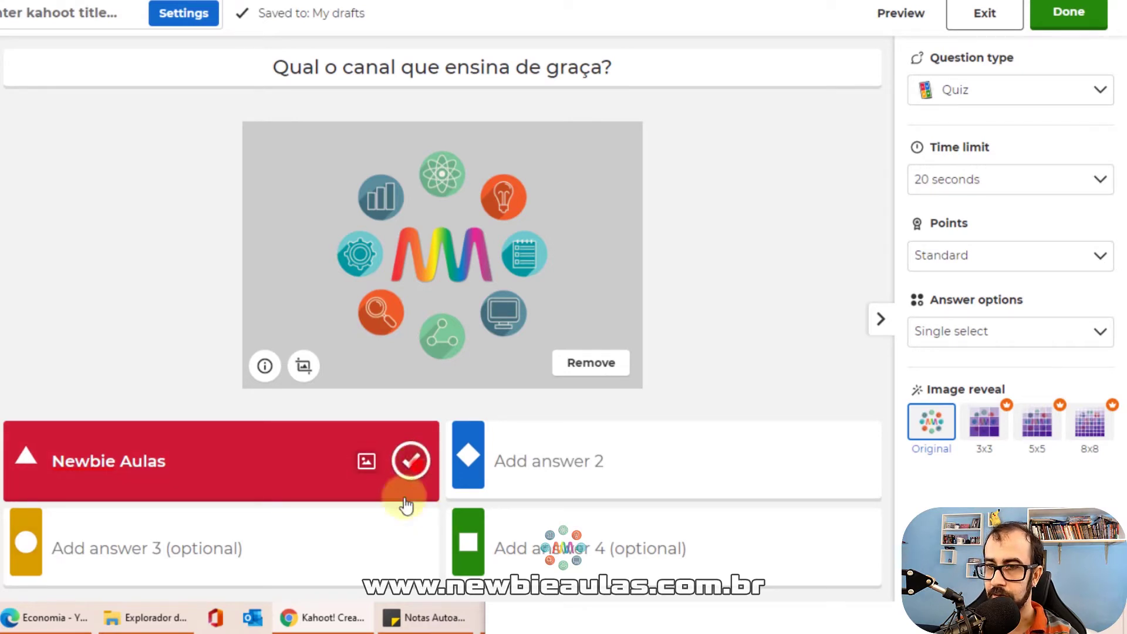
# Fill answers 2, 3 and 4 with "Site A", "Site B" and "Site C".
pyautogui.click(573, 464)
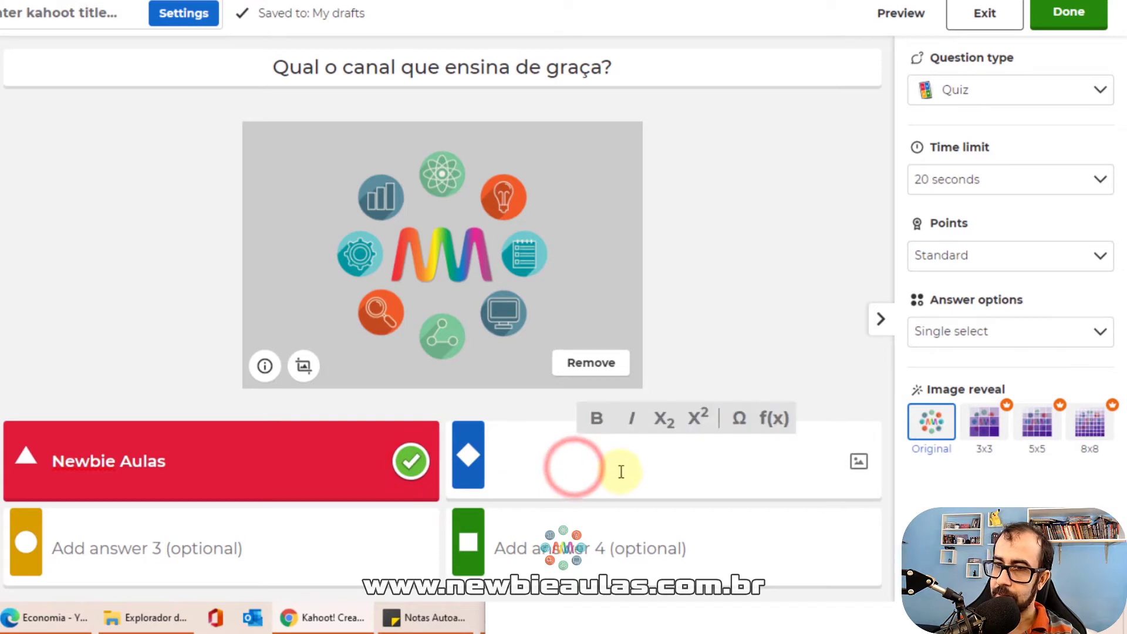
pyautogui.click(749, 259)
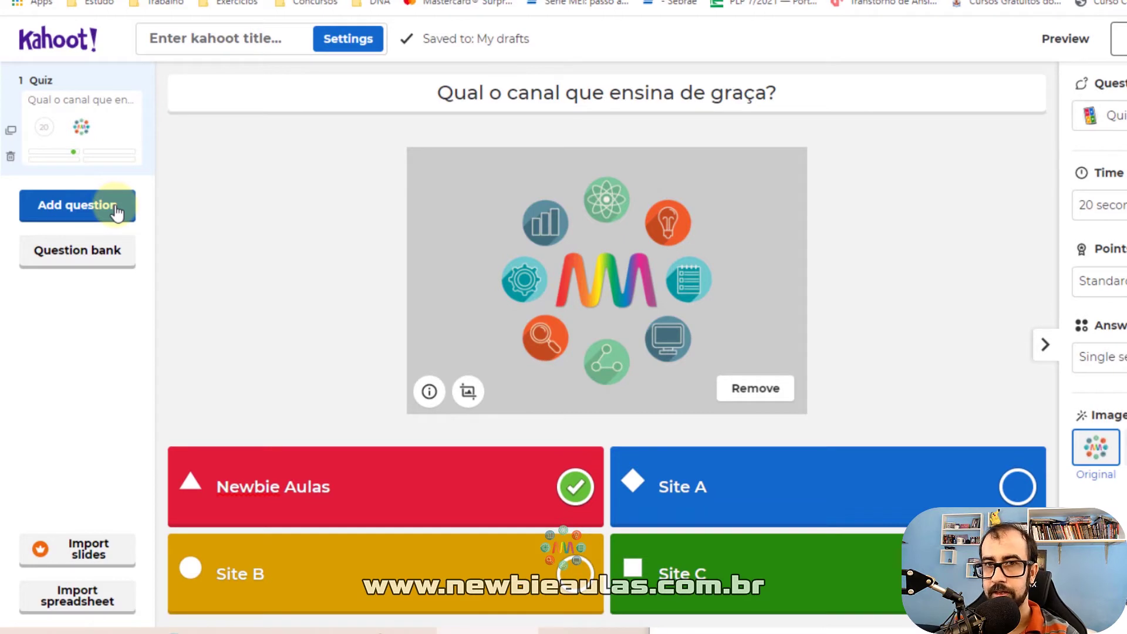
# Add a True or false question with the text "Newbie Aulas possui vídeos?".
pyautogui.click(115, 209)
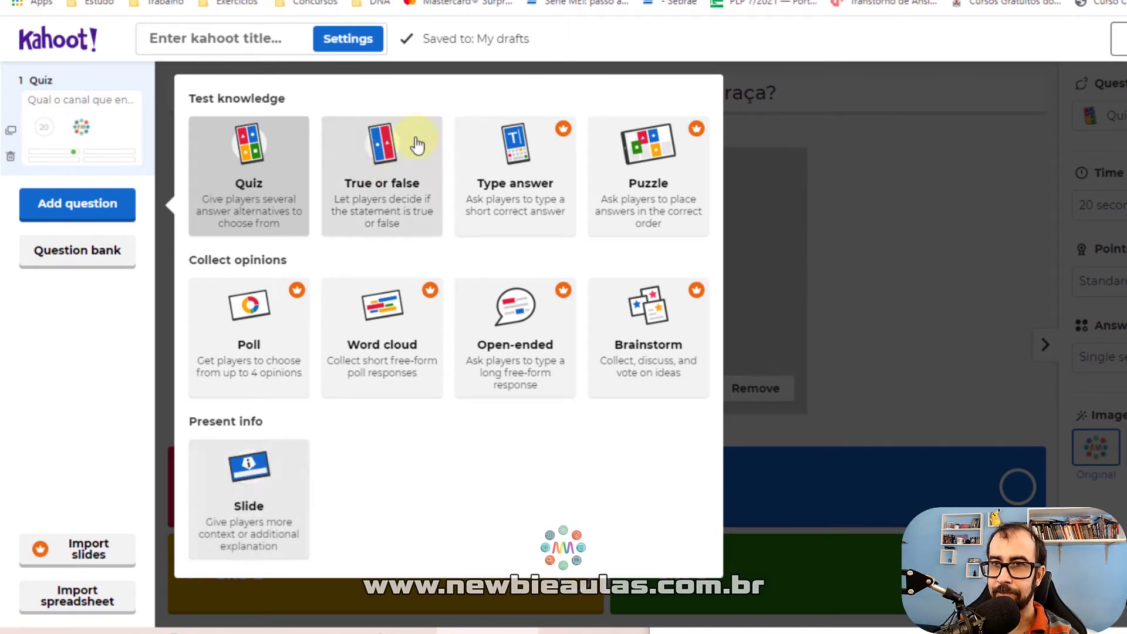
pyautogui.click(381, 215)
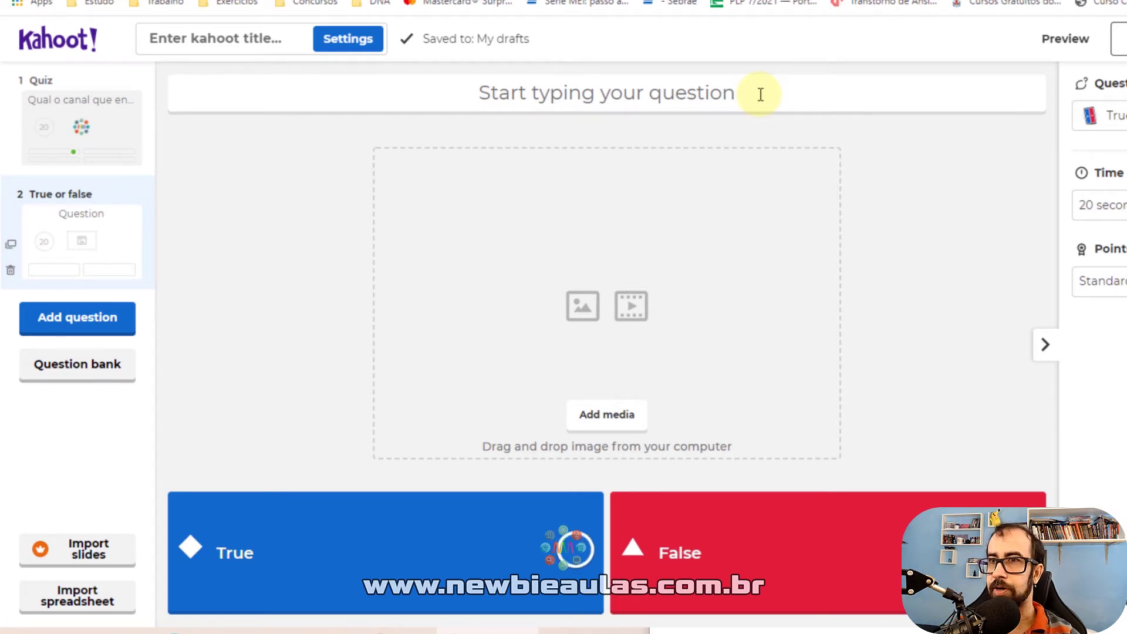
pyautogui.click(761, 94)
pyautogui.write('Newbie Aulas possui vídeos')
pyautogui.write('?')
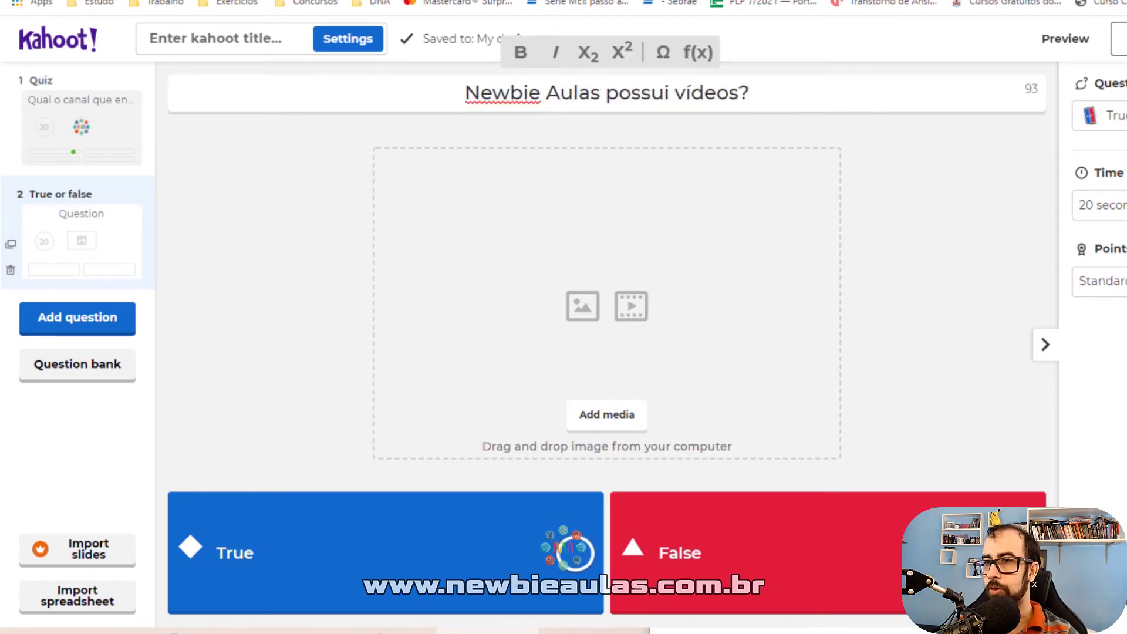
# Mark True as the correct answer to the question "Newbie Aulas possui vídeos?".
pyautogui.click(214, 550)
pyautogui.click(270, 556)
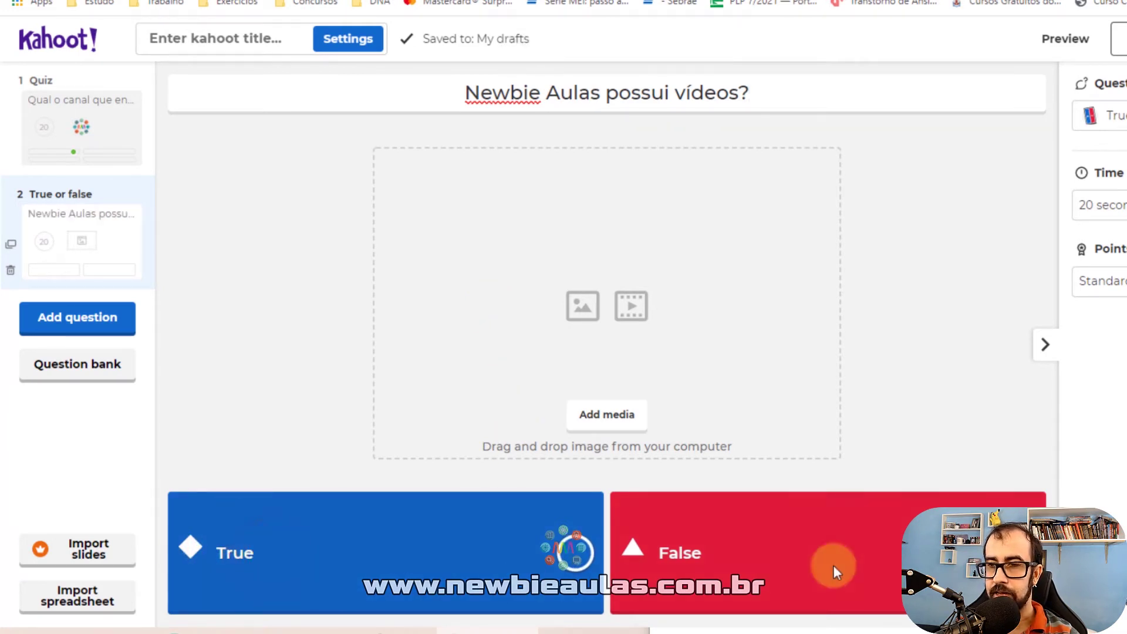
pyautogui.click(637, 544)
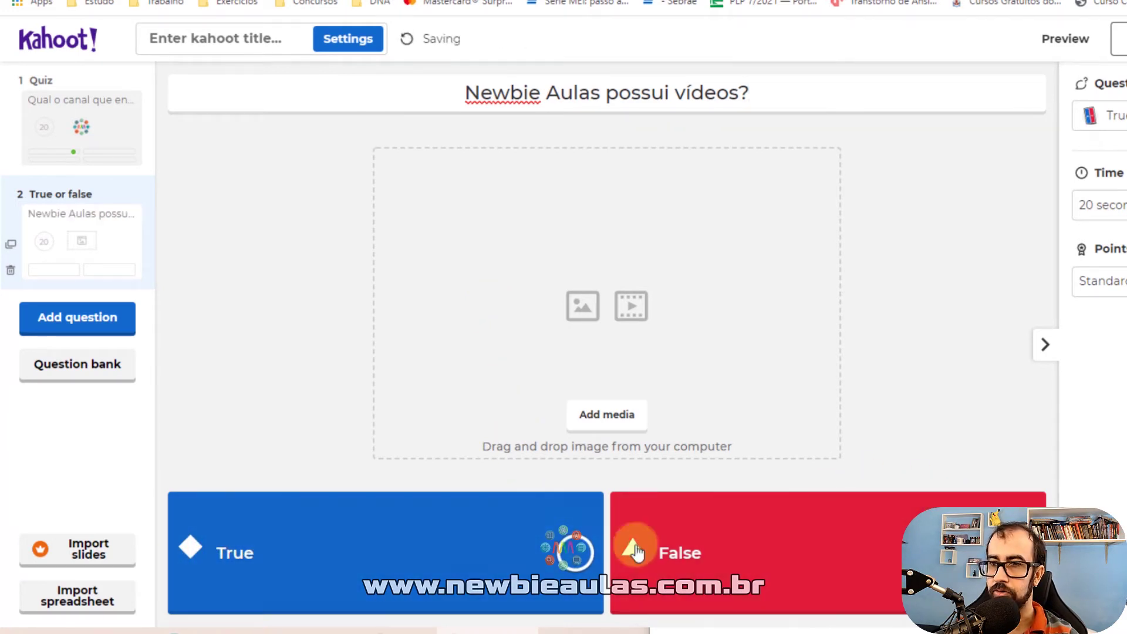
pyautogui.click(732, 544)
pyautogui.click(801, 545)
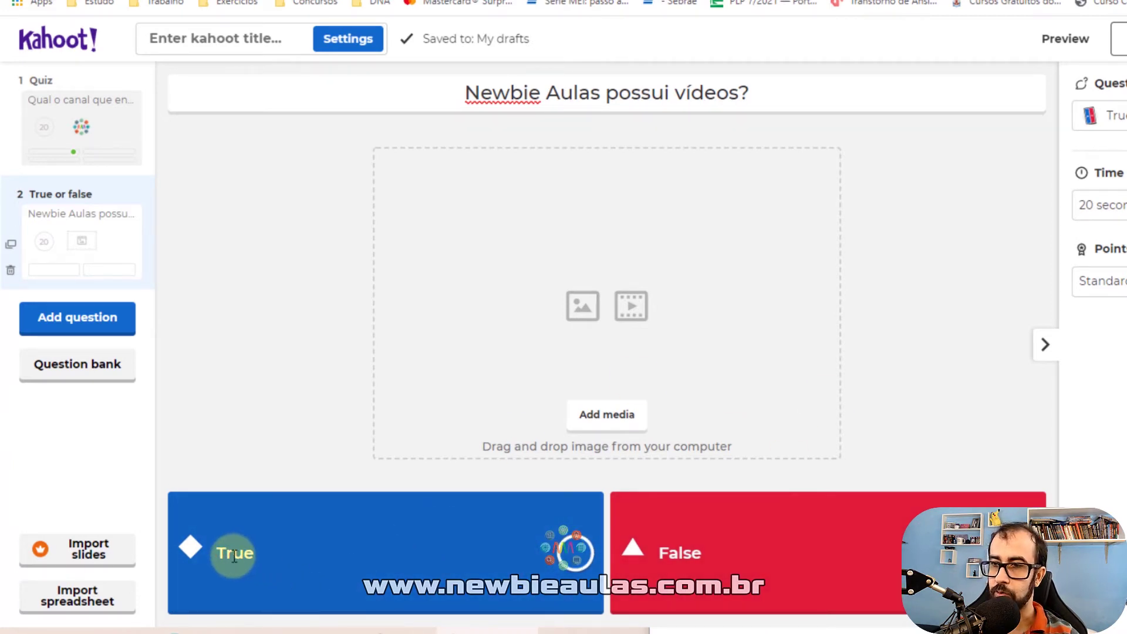
pyautogui.click(730, 563)
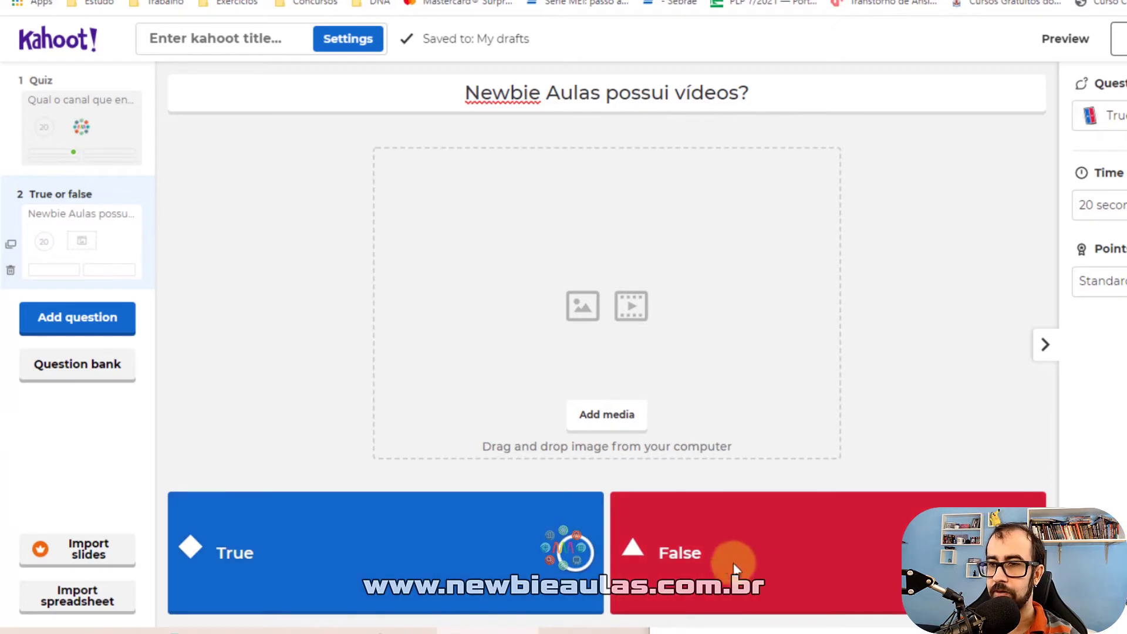
pyautogui.click(702, 559)
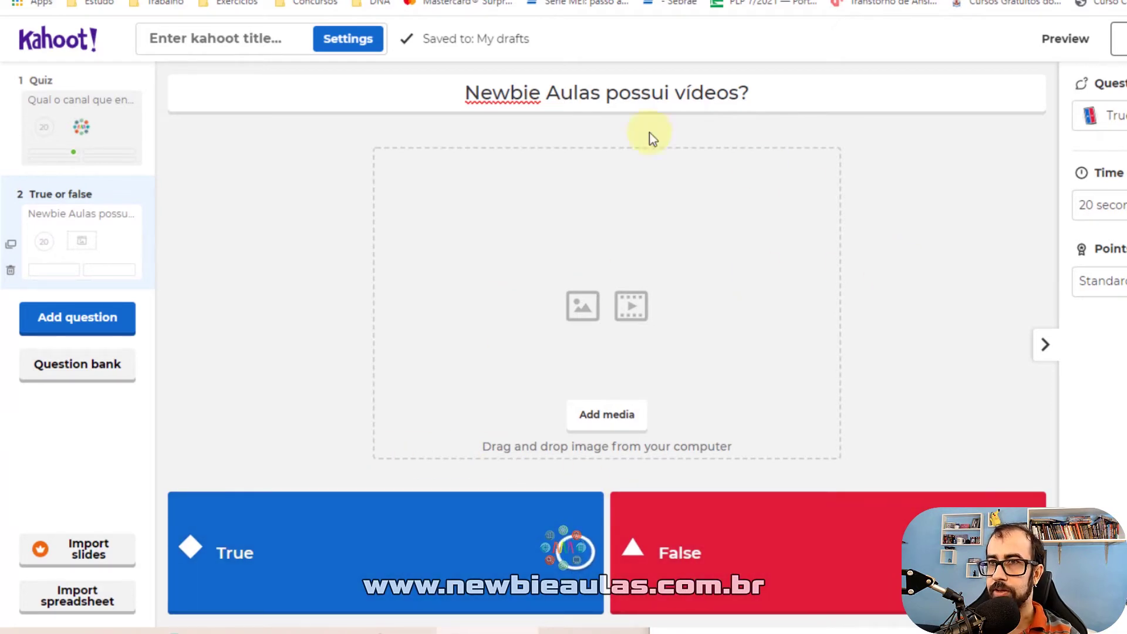
pyautogui.click(581, 557)
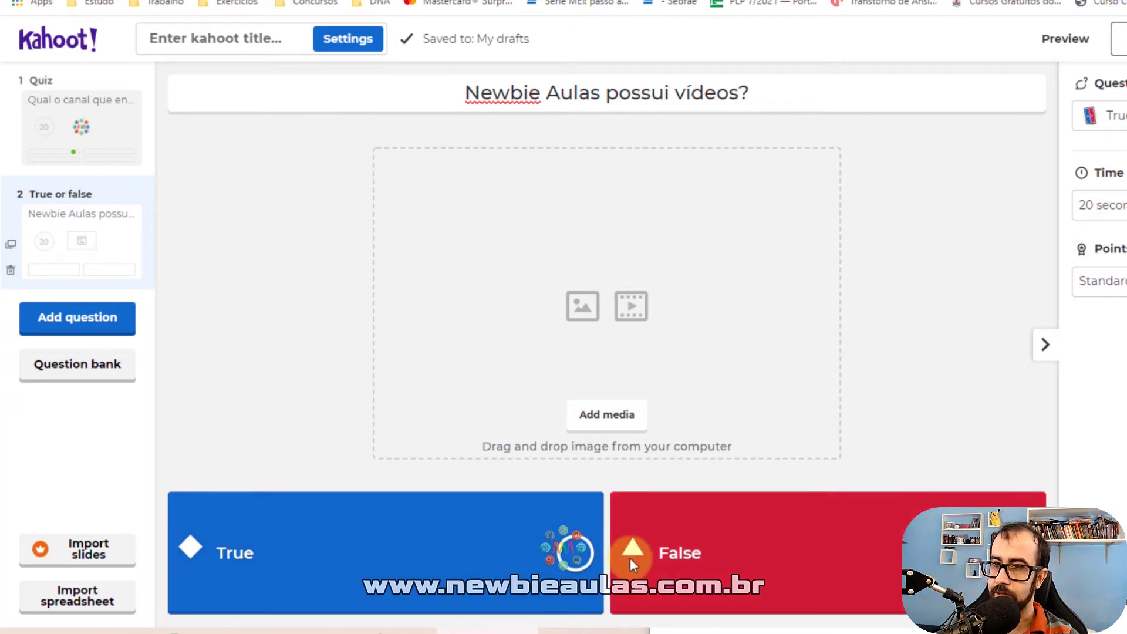
pyautogui.click(578, 563)
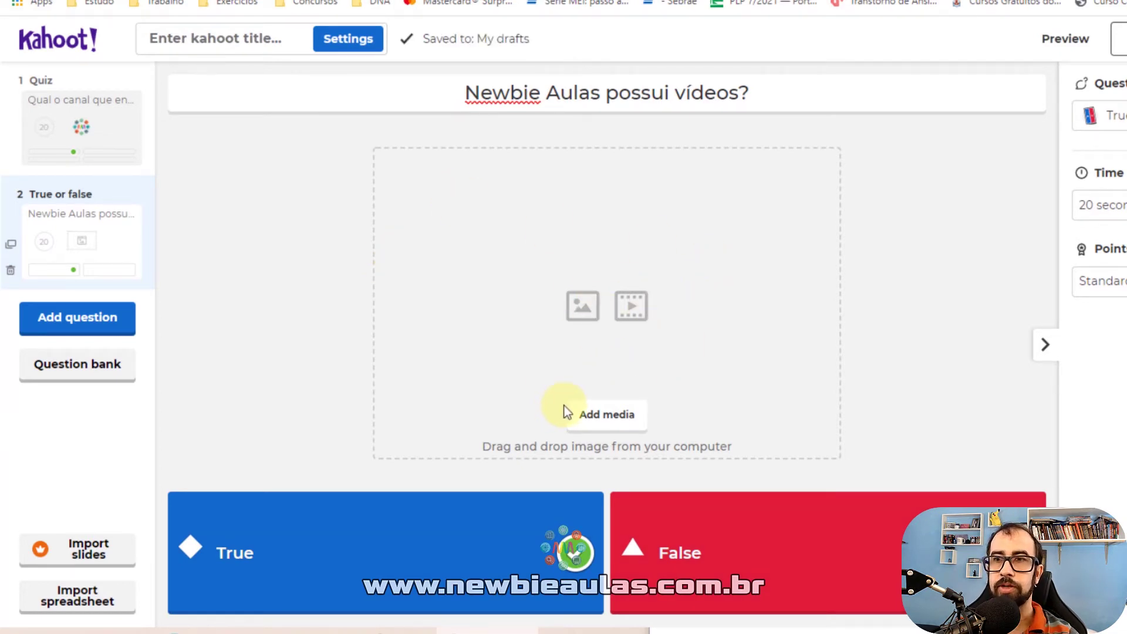
# Add the blue digital brain image from the image library's Science & Technology category to the true-or-false question.
pyautogui.click(605, 428)
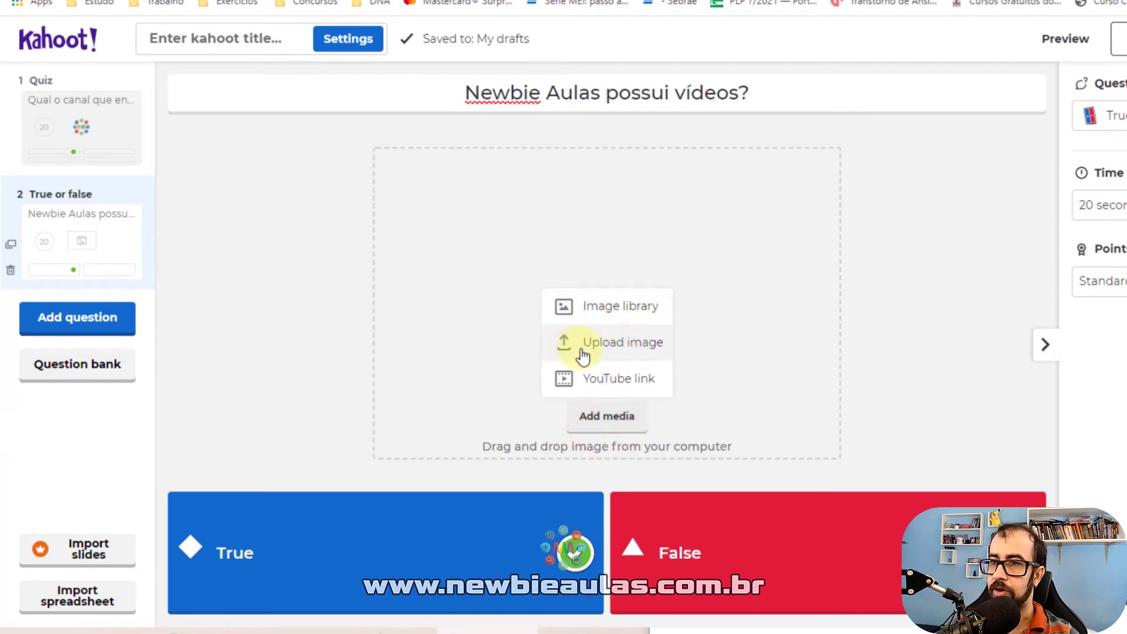
pyautogui.click(575, 319)
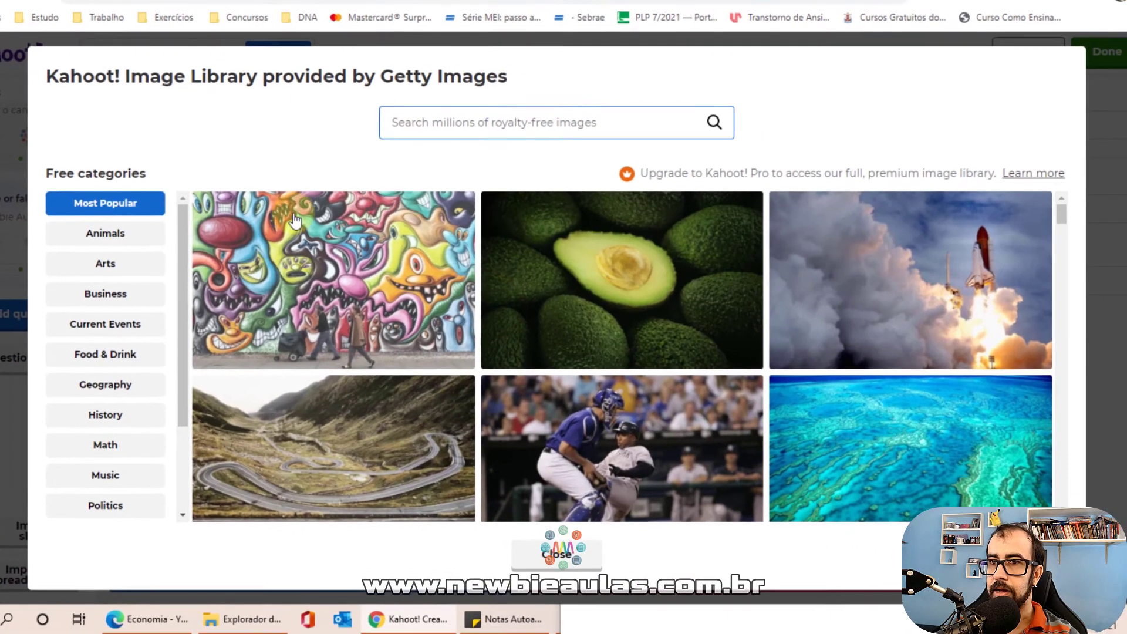
pyautogui.scroll(-8, 562, 350)
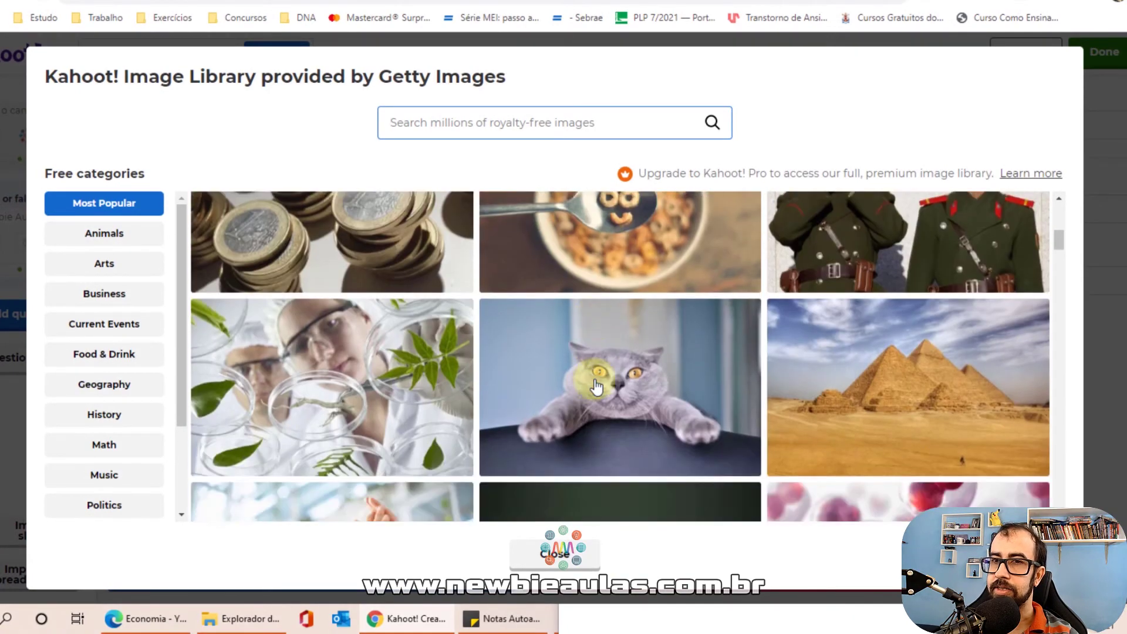
pyautogui.scroll(-10, 597, 387)
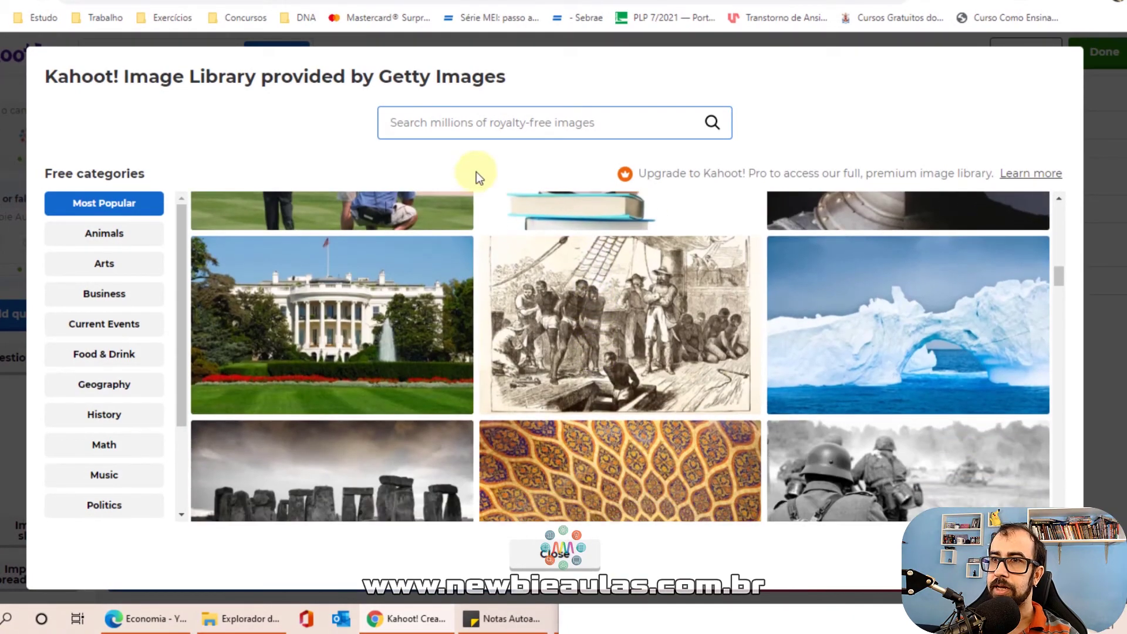
pyautogui.scroll(-2, 128, 421)
pyautogui.click(127, 414)
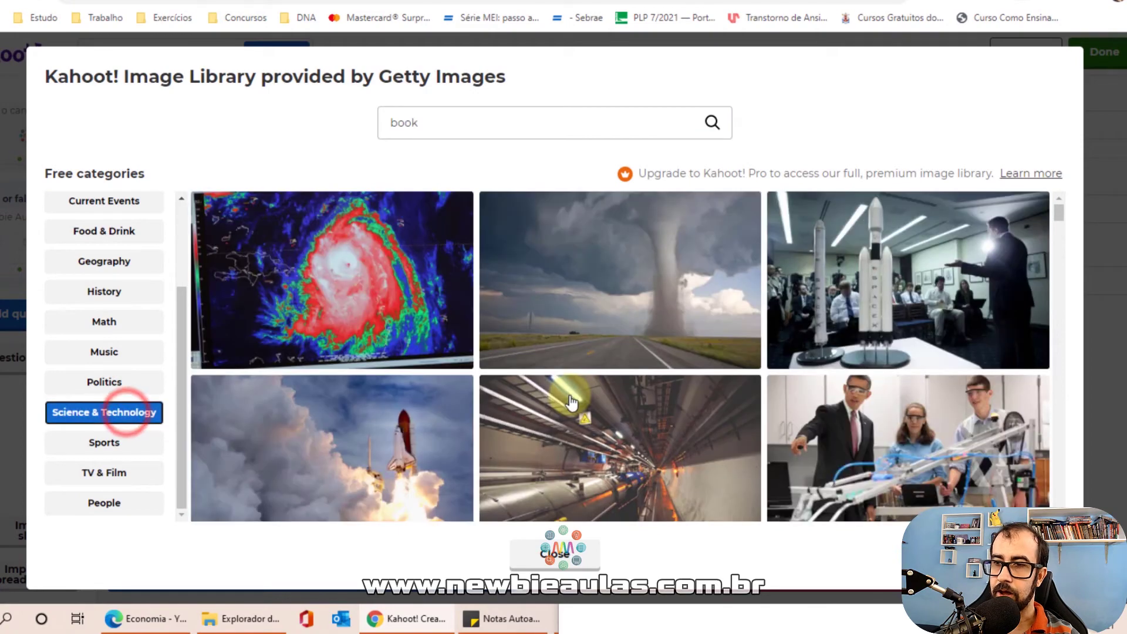
pyautogui.scroll(-5, 596, 405)
pyautogui.scroll(-3, 597, 405)
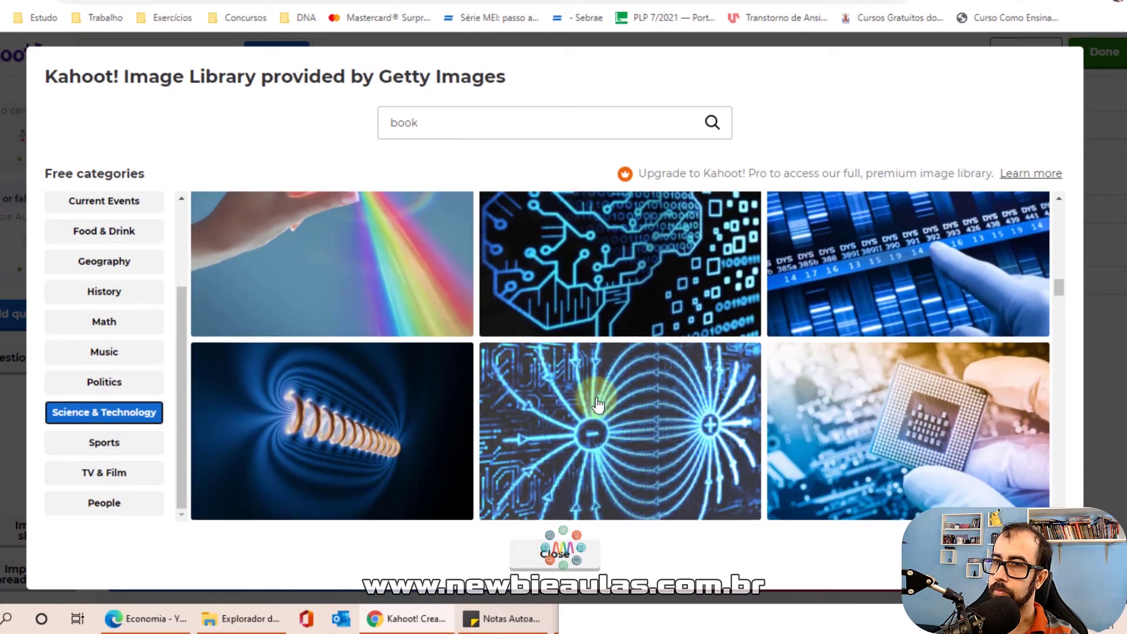
pyautogui.scroll(1, 599, 352)
pyautogui.click(602, 327)
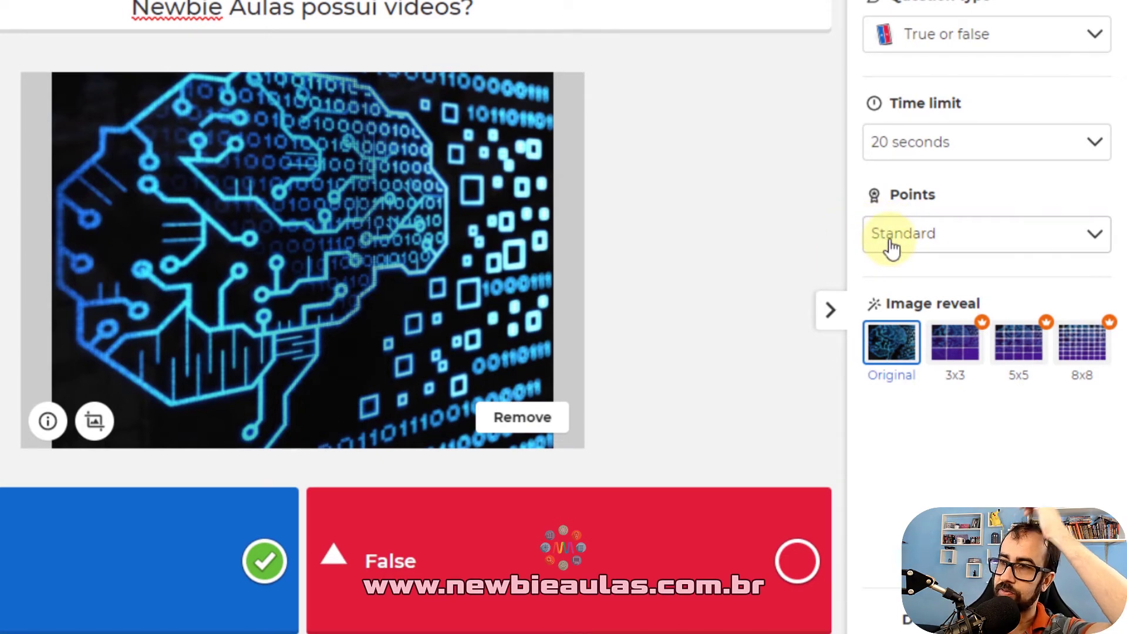
# Examine the available points and time limit options for the true-or-false question.
pyautogui.click(934, 236)
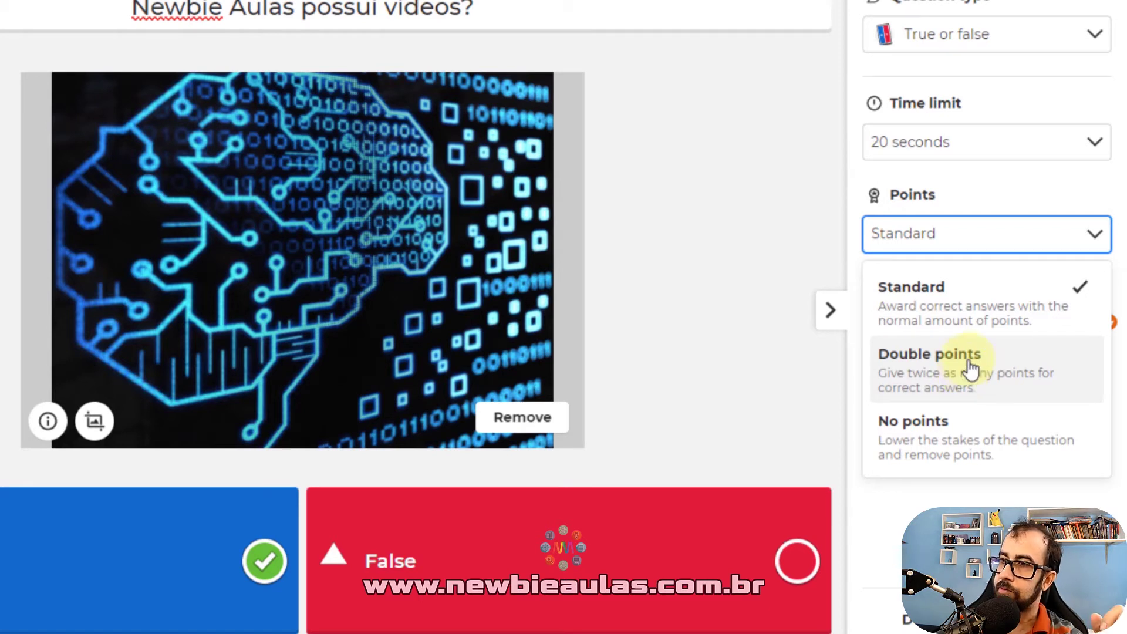
pyautogui.click(717, 276)
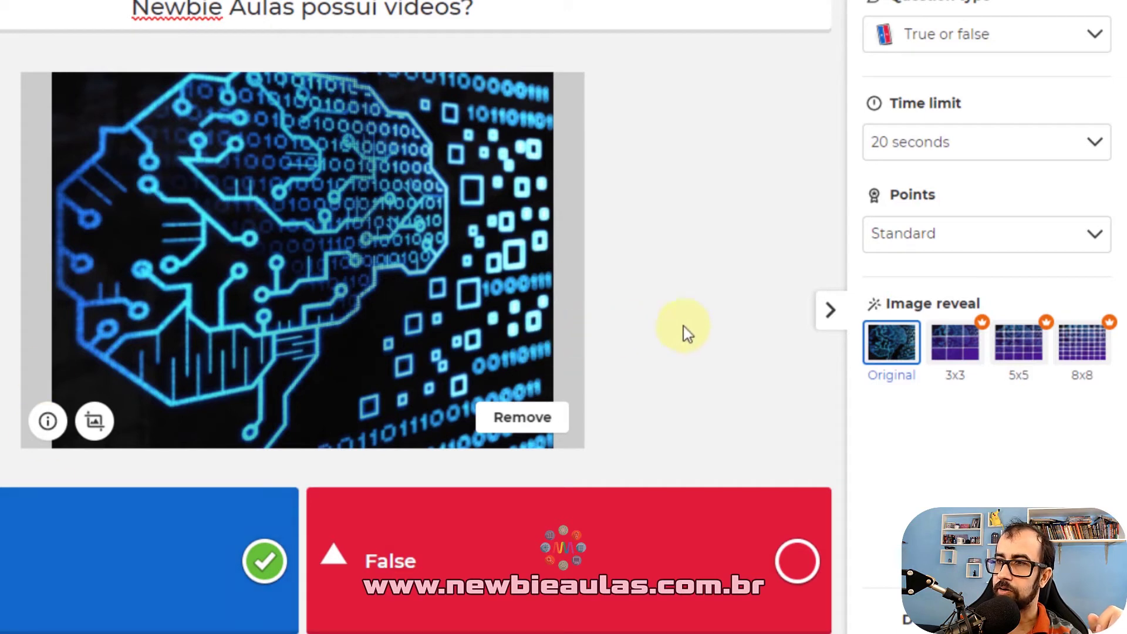
pyautogui.click(1015, 159)
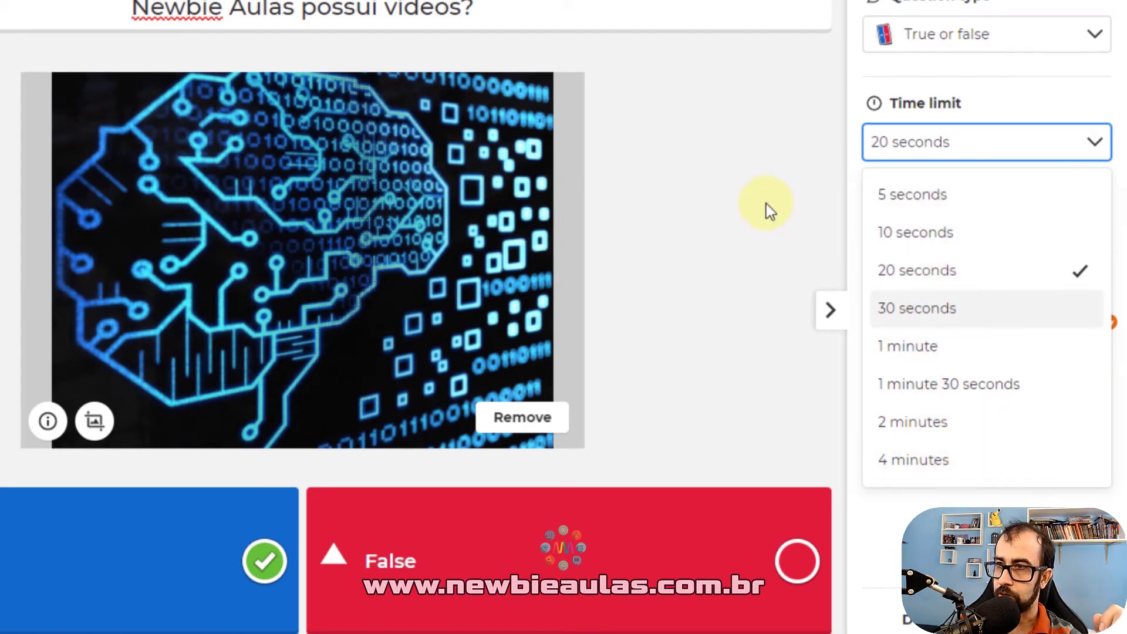
pyautogui.click(747, 195)
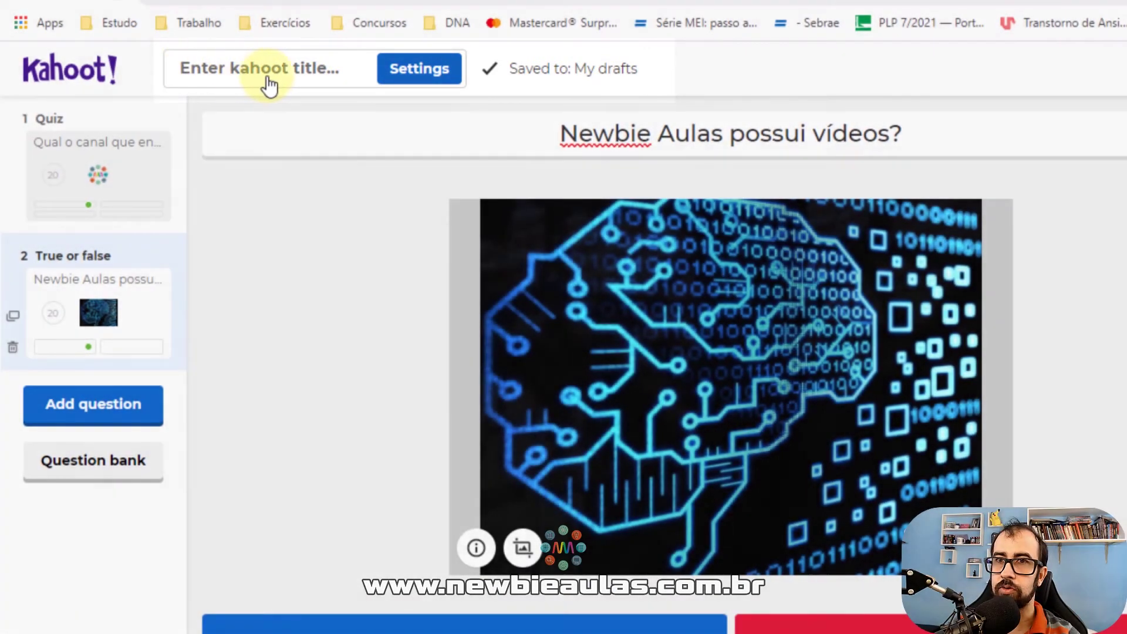
# Title the kahoot "Exemplo do canal" in its summary and finish creating it.
pyautogui.click(285, 78)
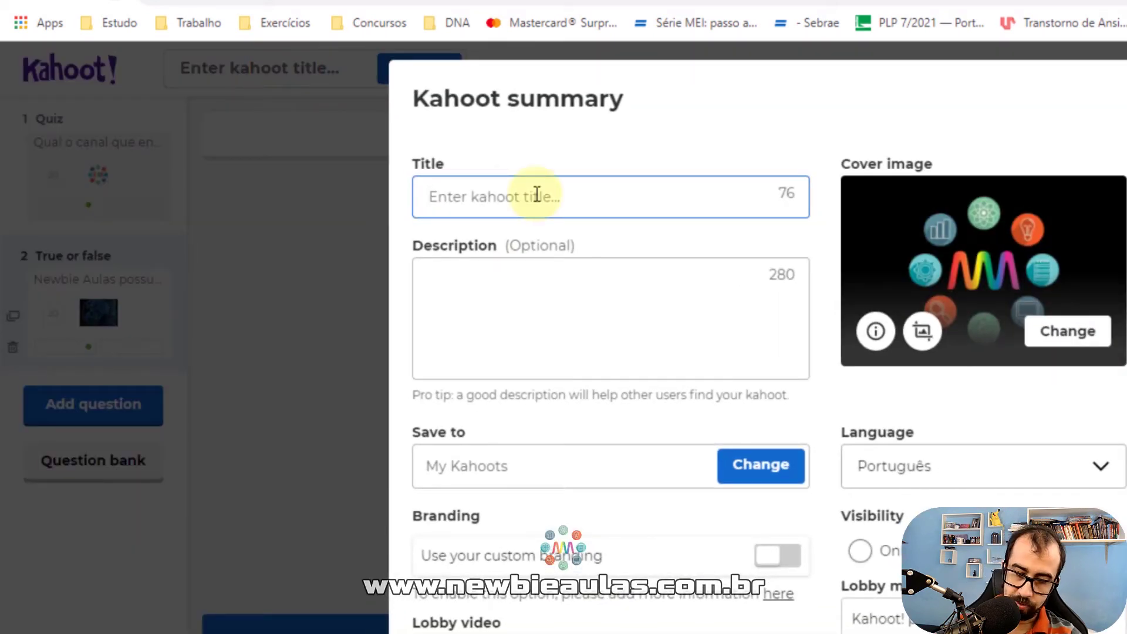
pyautogui.write('Exem')
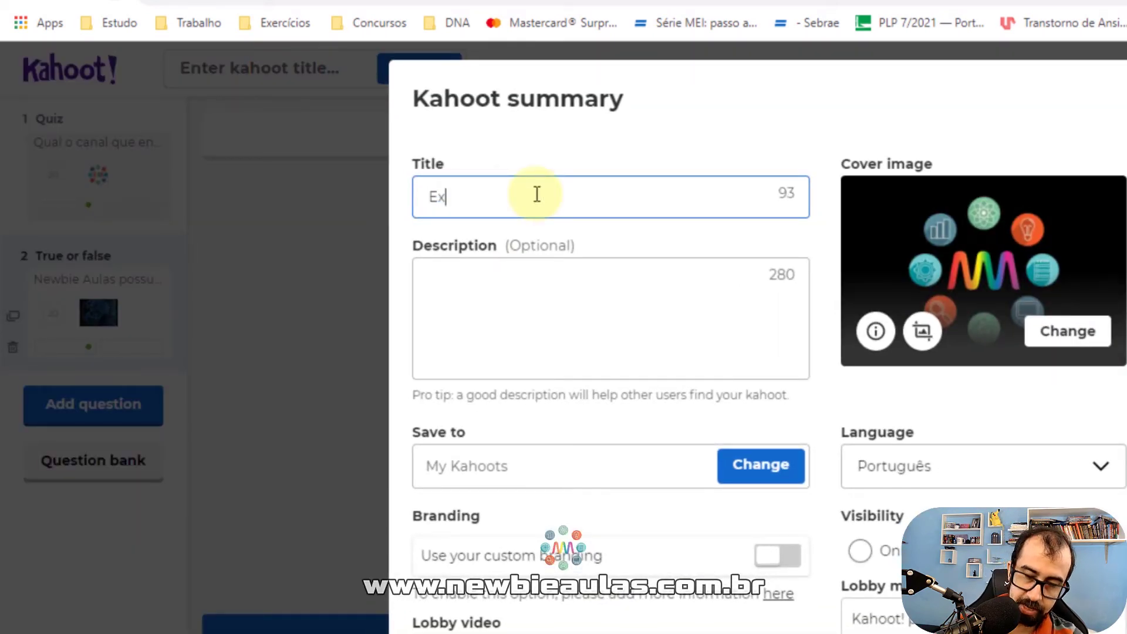
pyautogui.write('plo do canal')
pyautogui.click(568, 316)
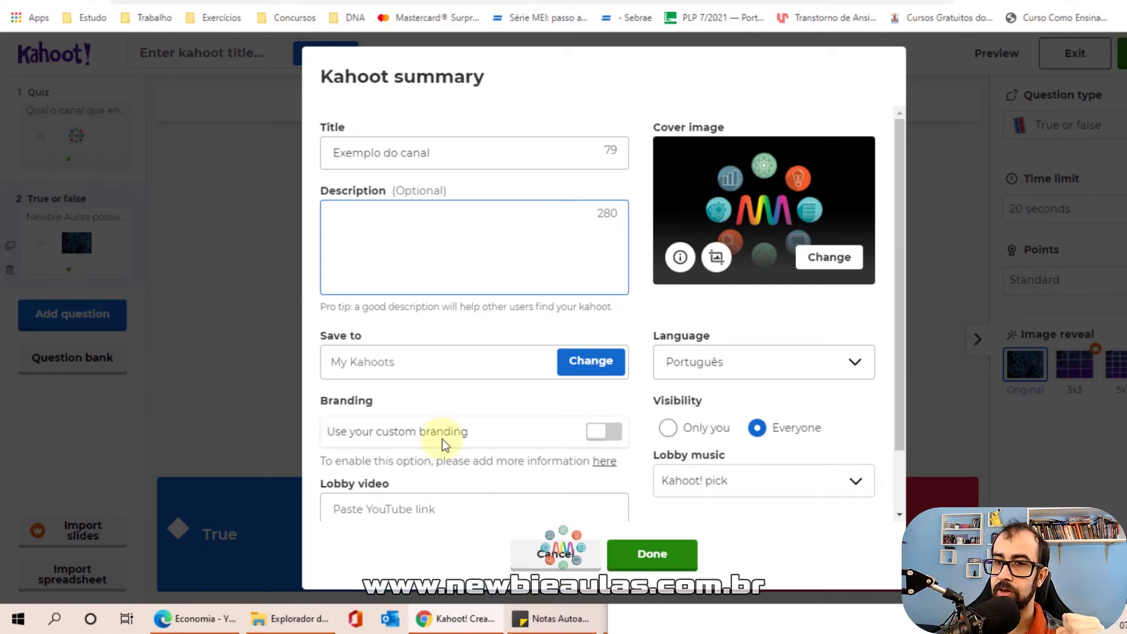
pyautogui.scroll(-1, 394, 376)
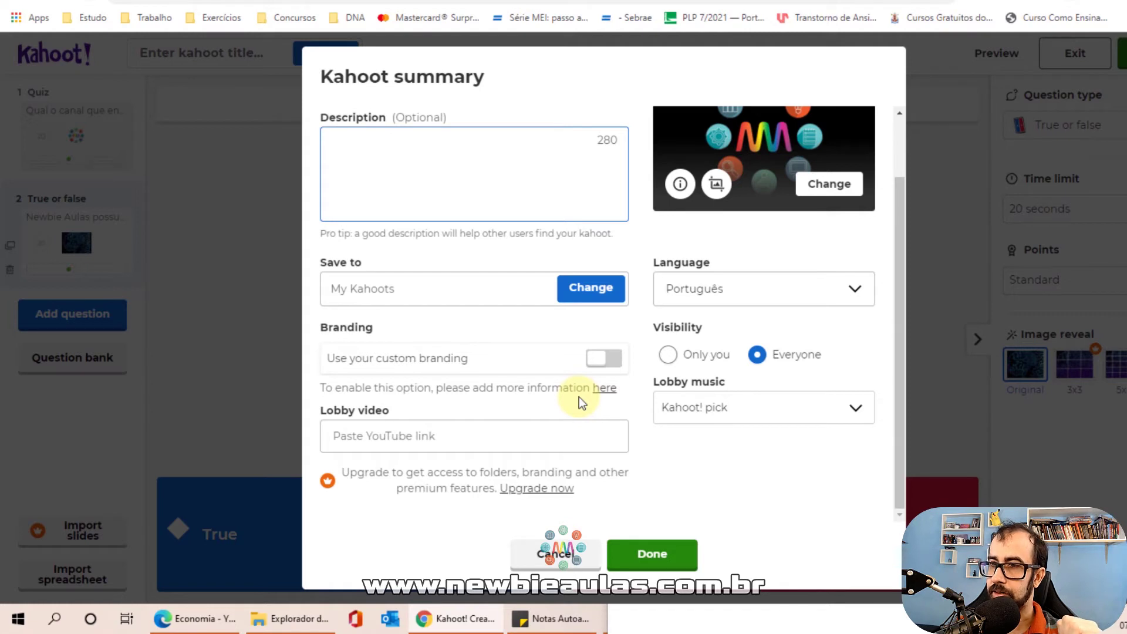
pyautogui.click(684, 556)
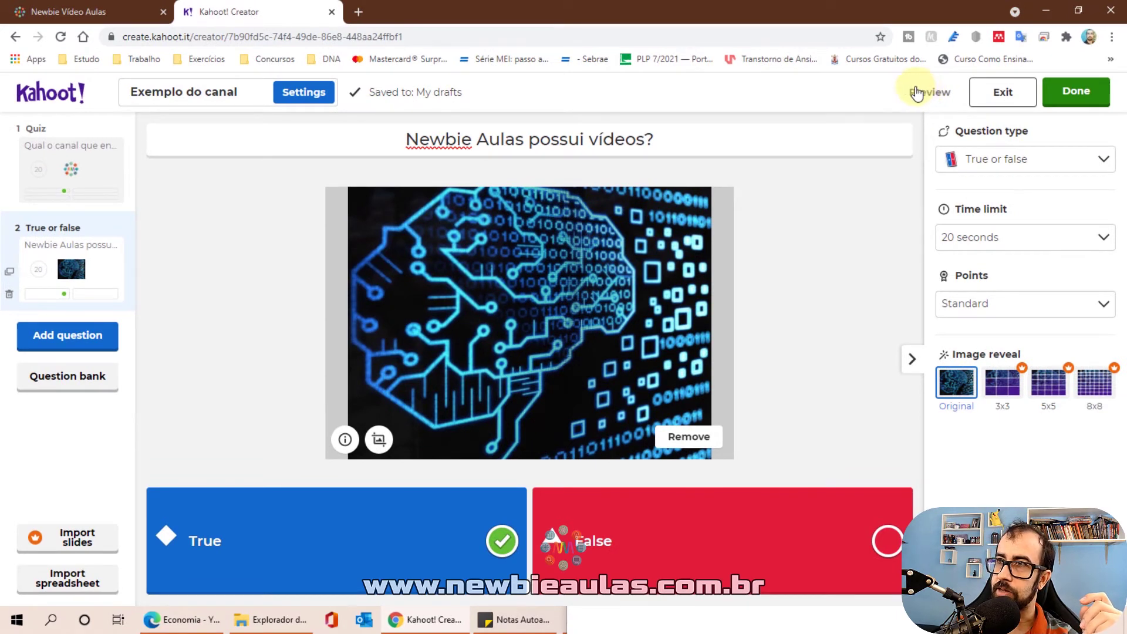
pyautogui.click(1070, 99)
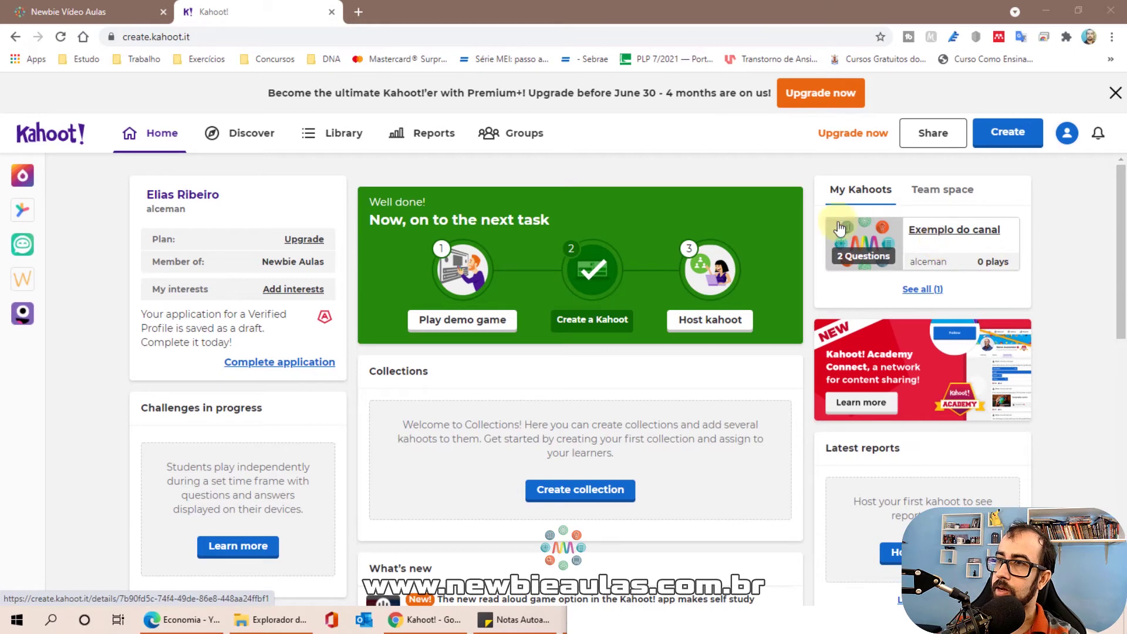
# Open the "Exemplo do canal" kahoot and launch it as a live game with the Teach option.
pyautogui.click(957, 247)
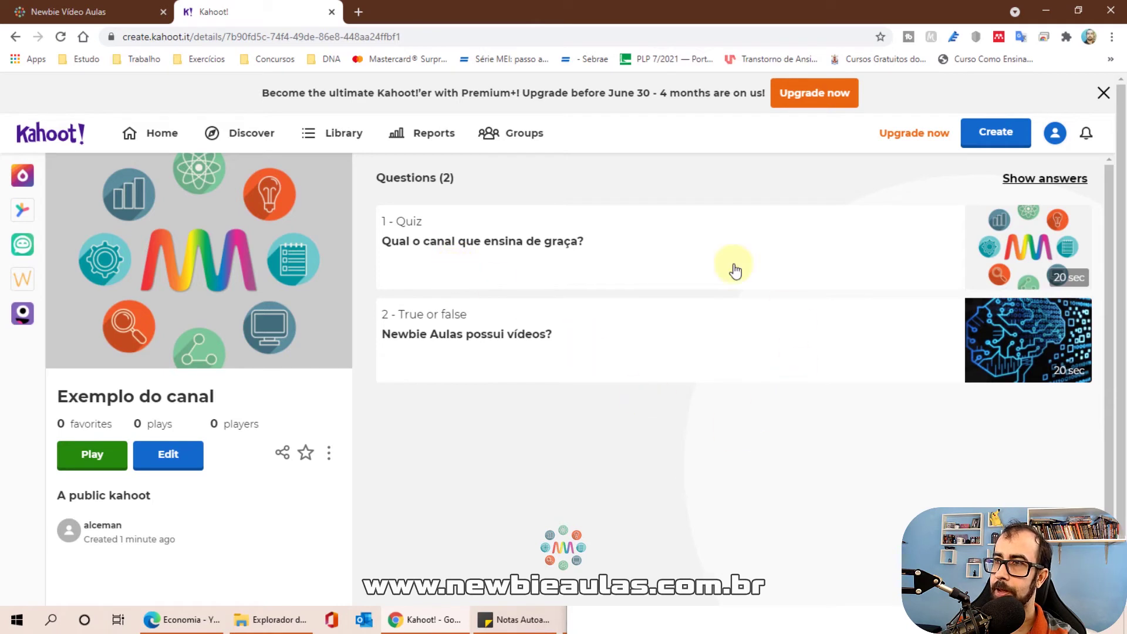
pyautogui.click(183, 464)
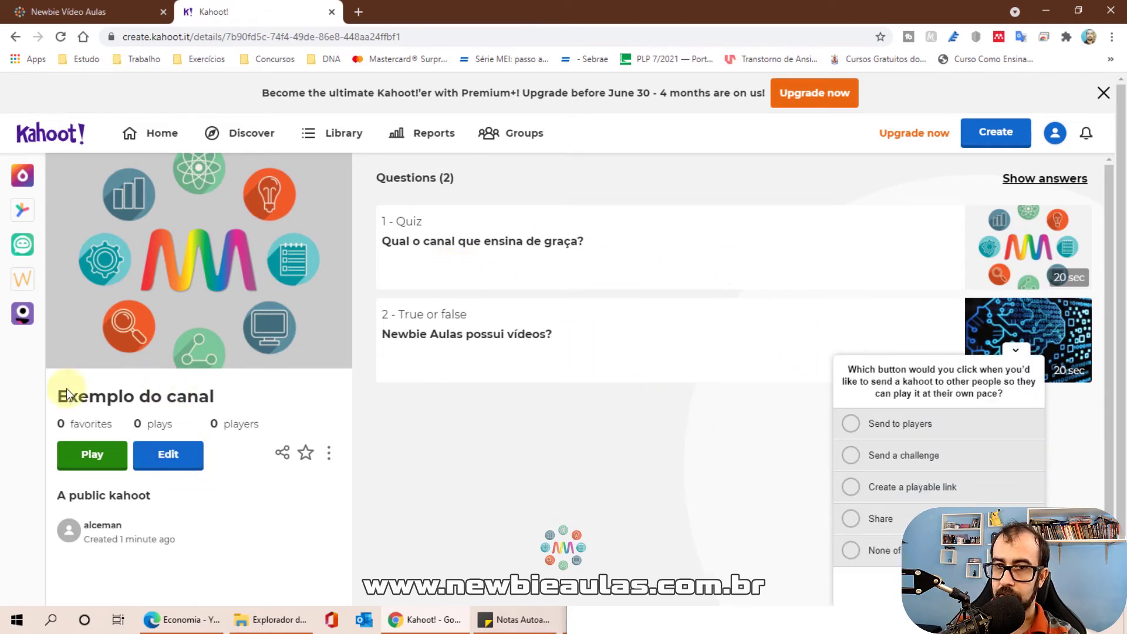
pyautogui.click(94, 464)
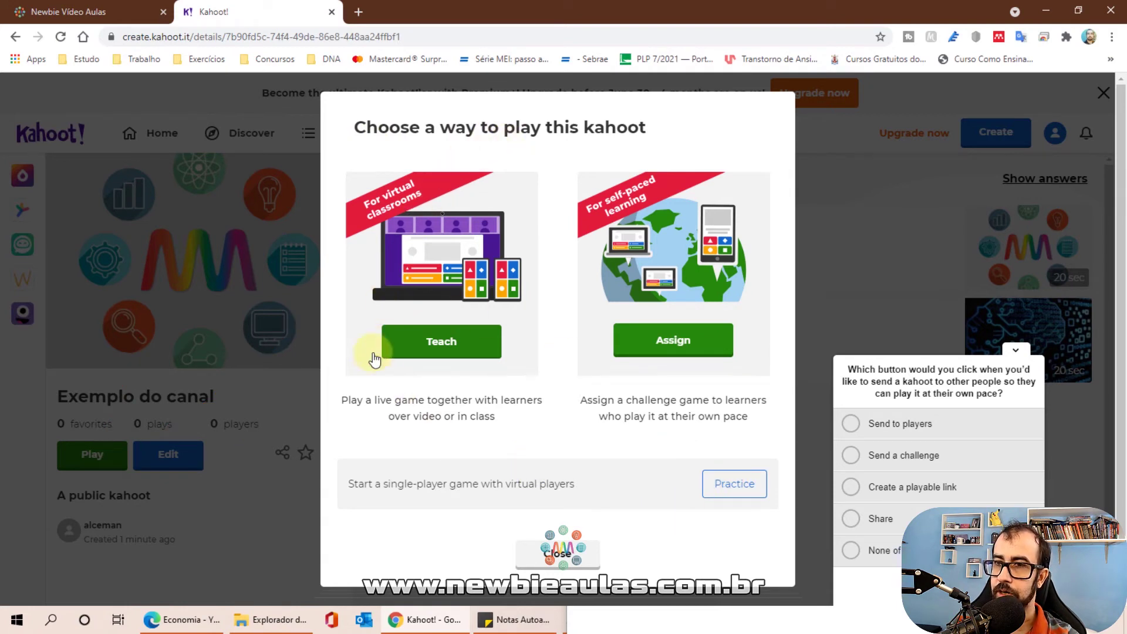
pyautogui.click(436, 349)
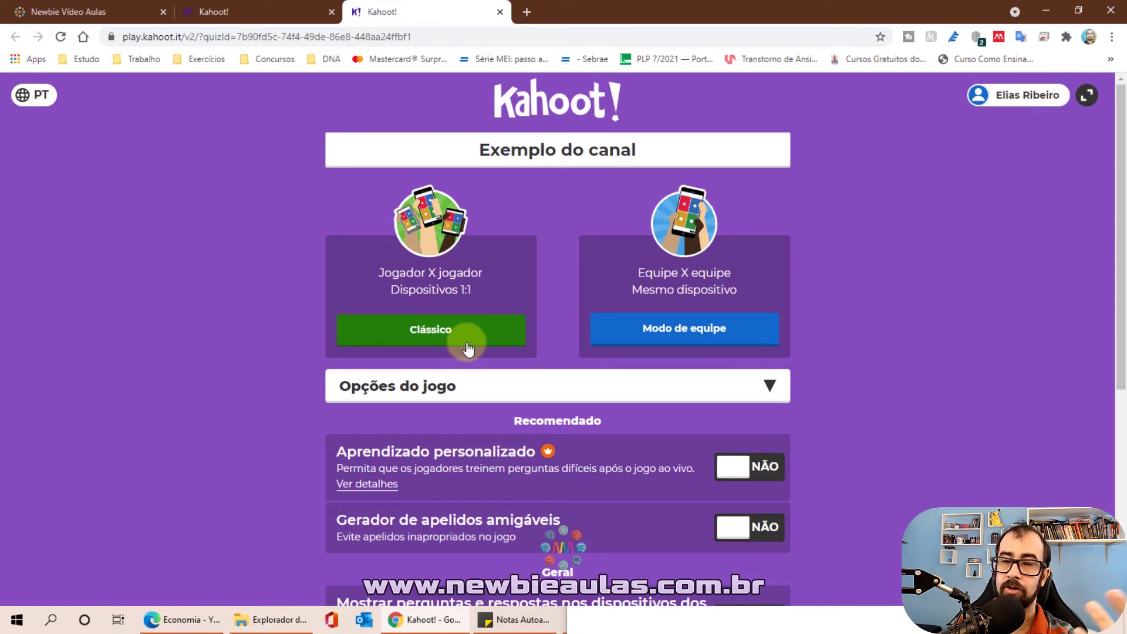
# Examine the recommended, general and advanced game options, including the lobby music choices, before starting the game.
pyautogui.scroll(-3, 479, 336)
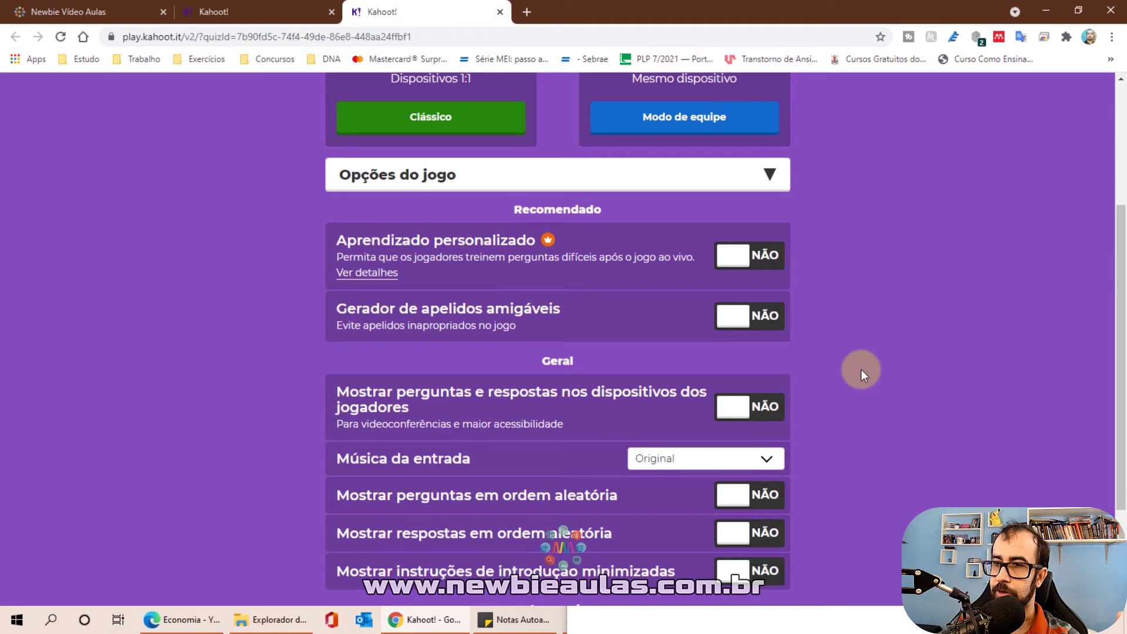
pyautogui.scroll(-1, 862, 368)
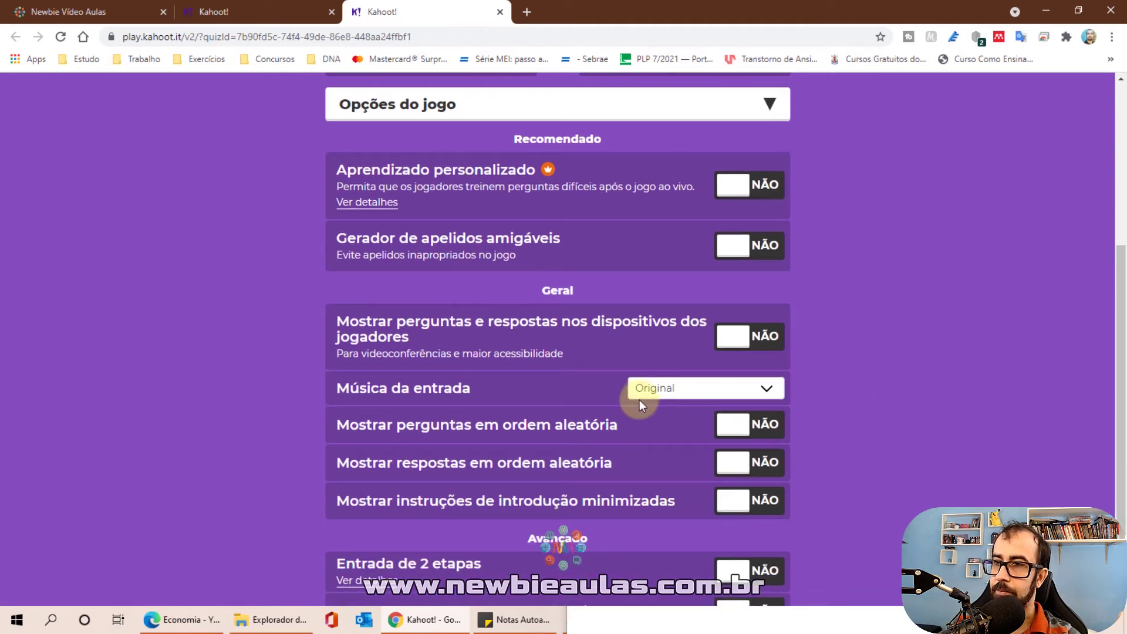
pyautogui.click(655, 388)
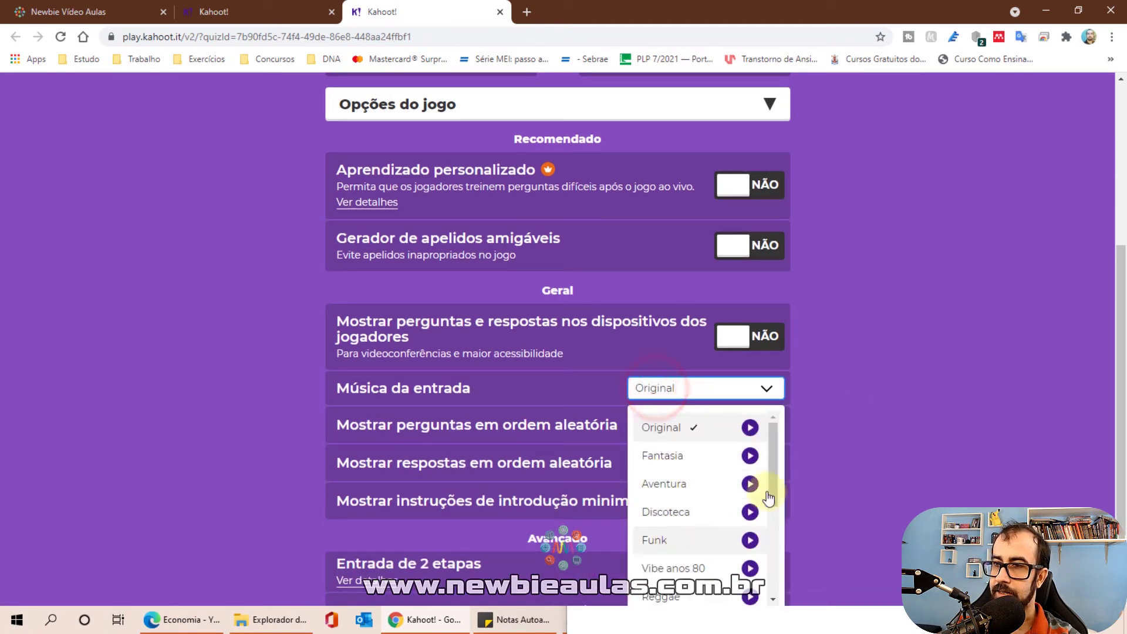
pyautogui.click(877, 440)
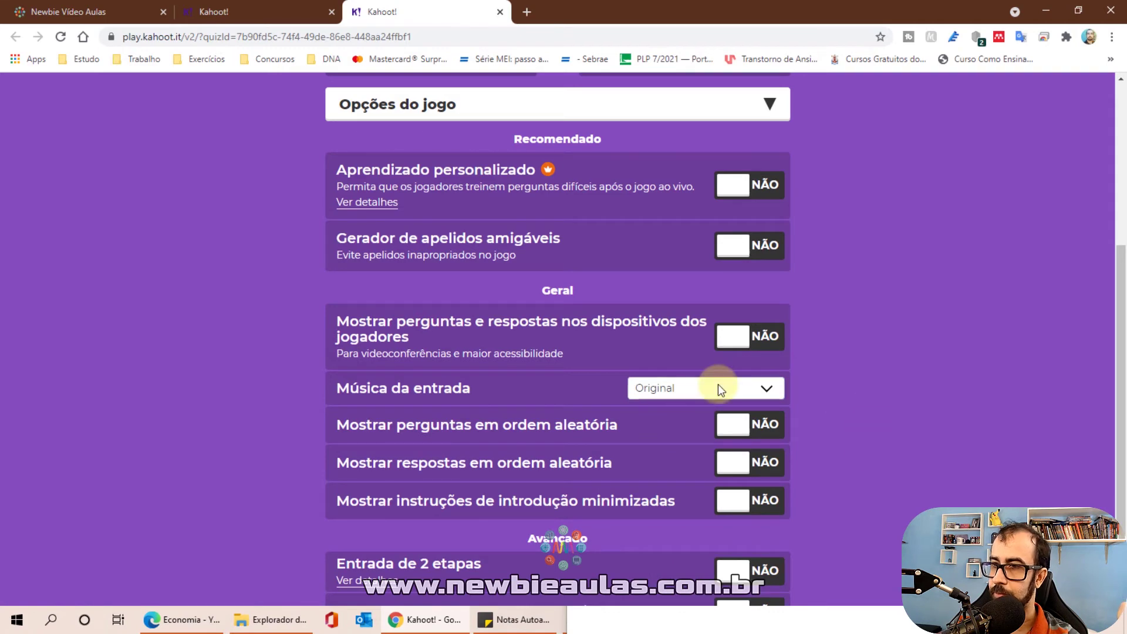
pyautogui.scroll(-1, 623, 369)
pyautogui.scroll(2, 605, 368)
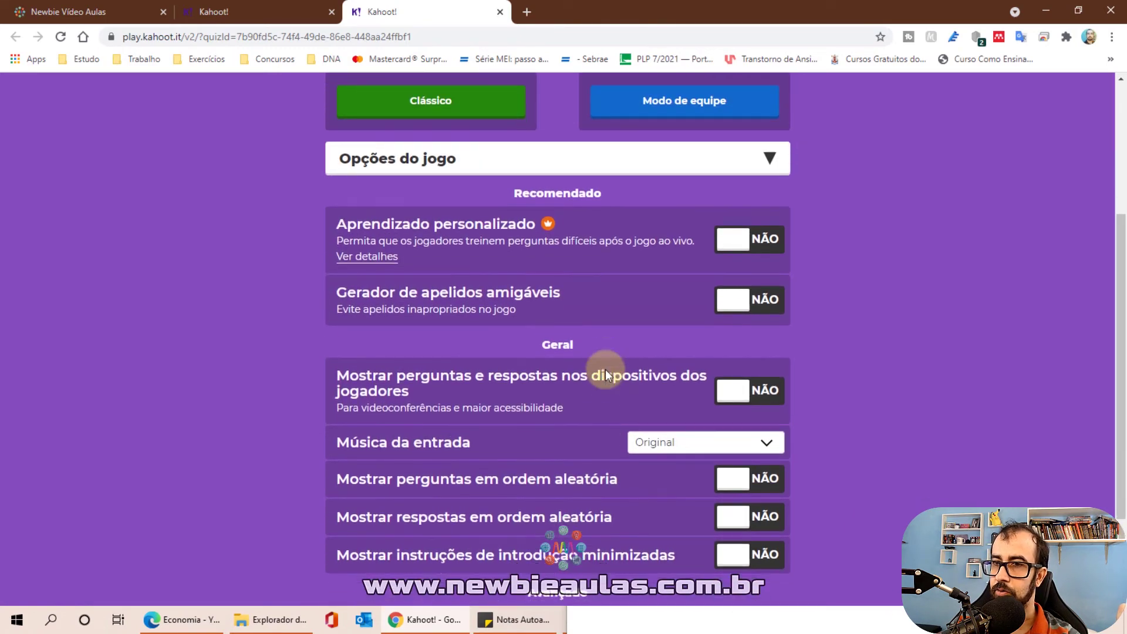
pyautogui.scroll(-2, 606, 373)
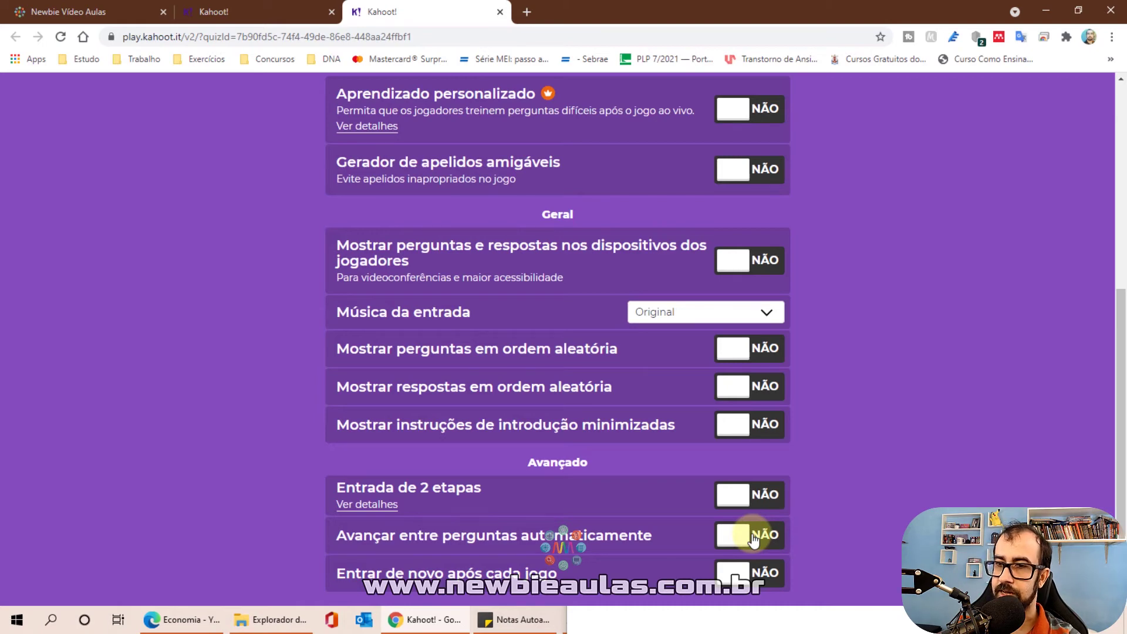
pyautogui.moveTo(1122, 417); pyautogui.dragTo(1107, 183)
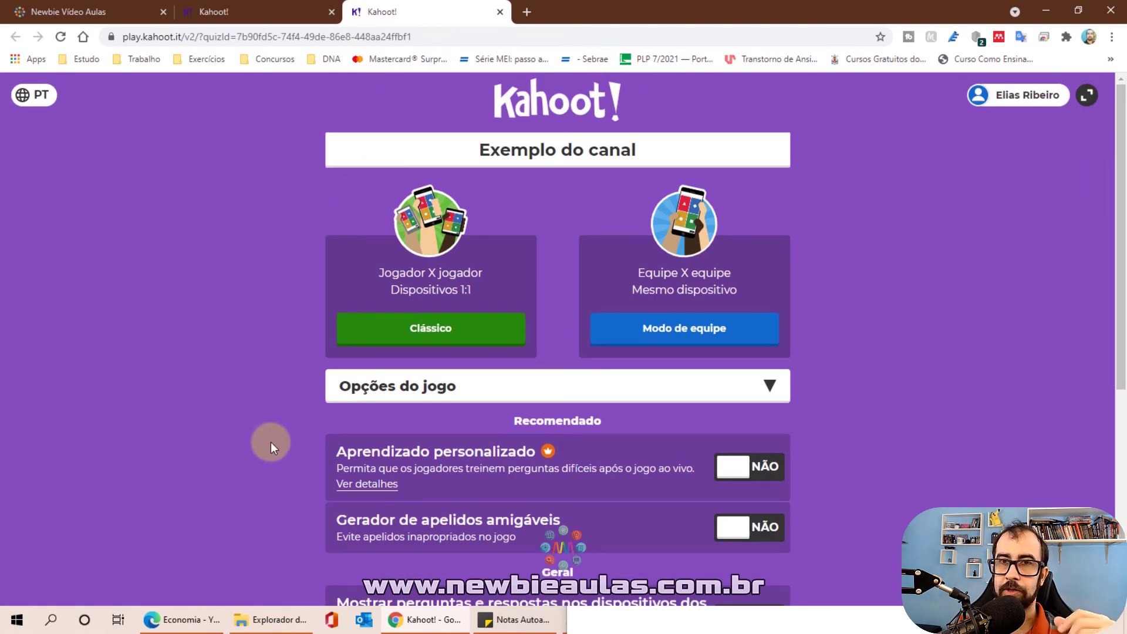
pyautogui.click(464, 337)
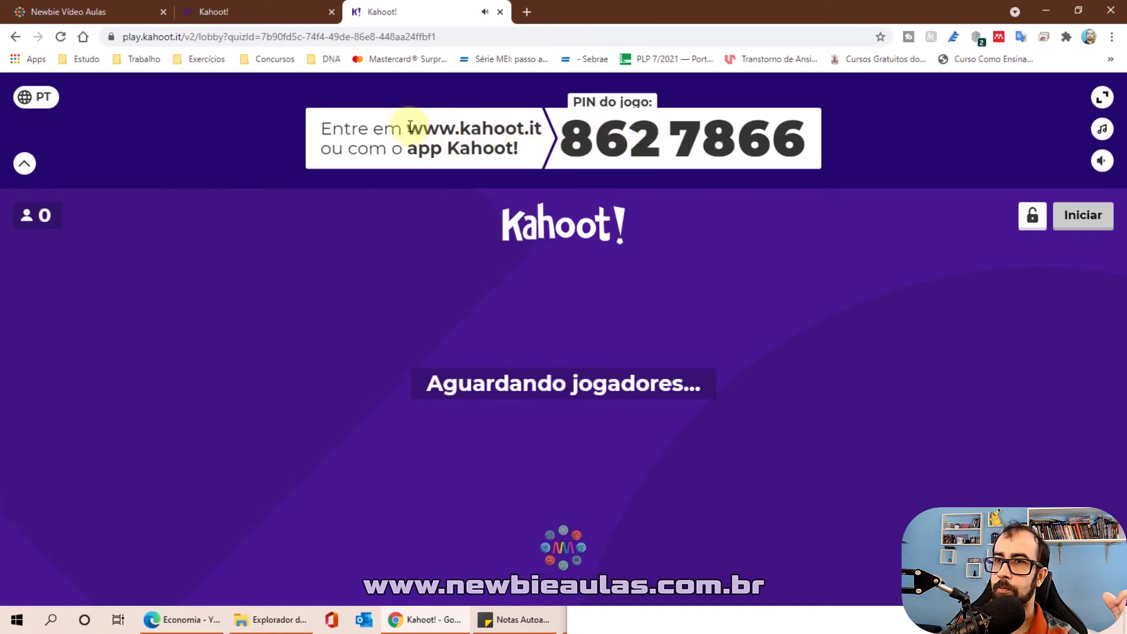
pyautogui.moveTo(406, 128); pyautogui.dragTo(542, 132)
pyautogui.hotkey('ctrl', 'c')
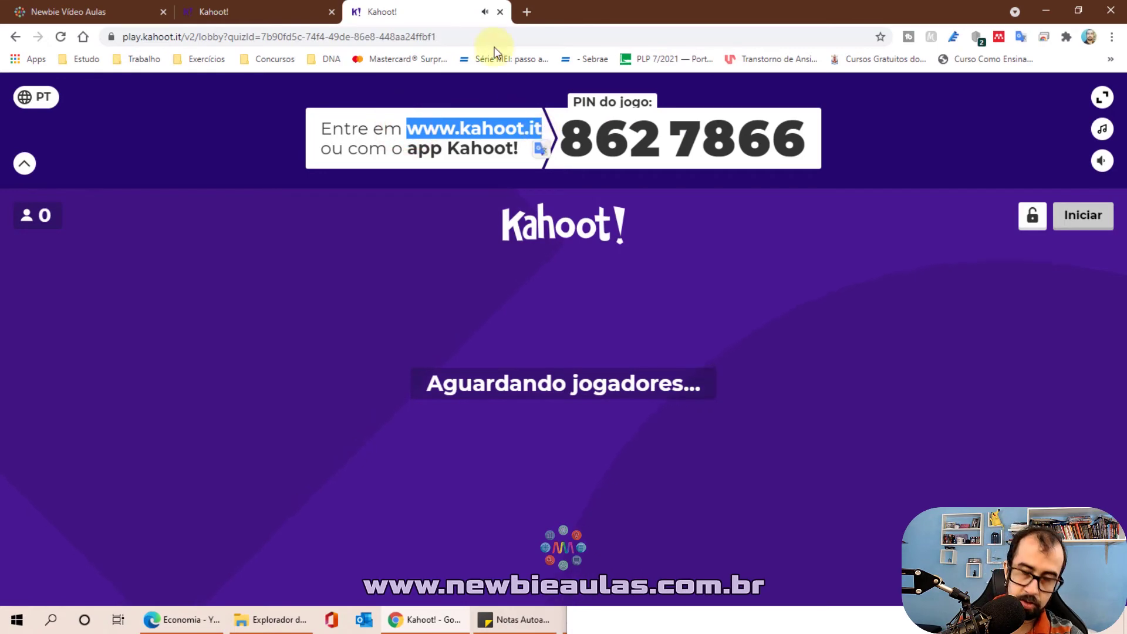
pyautogui.click(526, 11)
pyautogui.hotkey('ctrl', 'v')
pyautogui.press('Return')
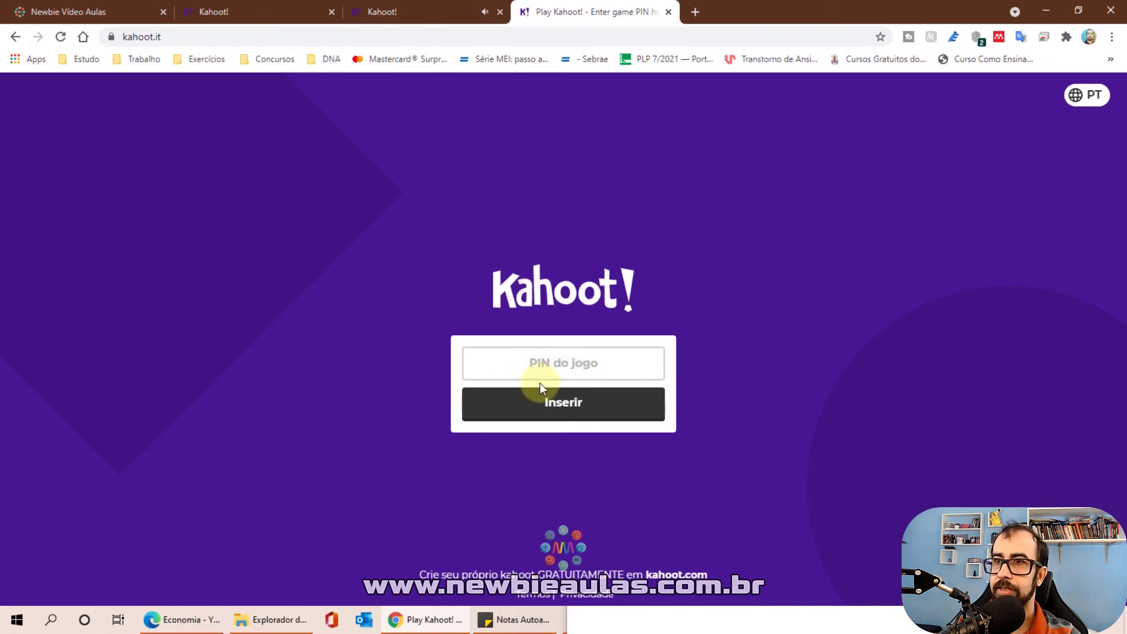
# Mute the site's sound for the game lobby's browser tab.
pyautogui.click(461, 8)
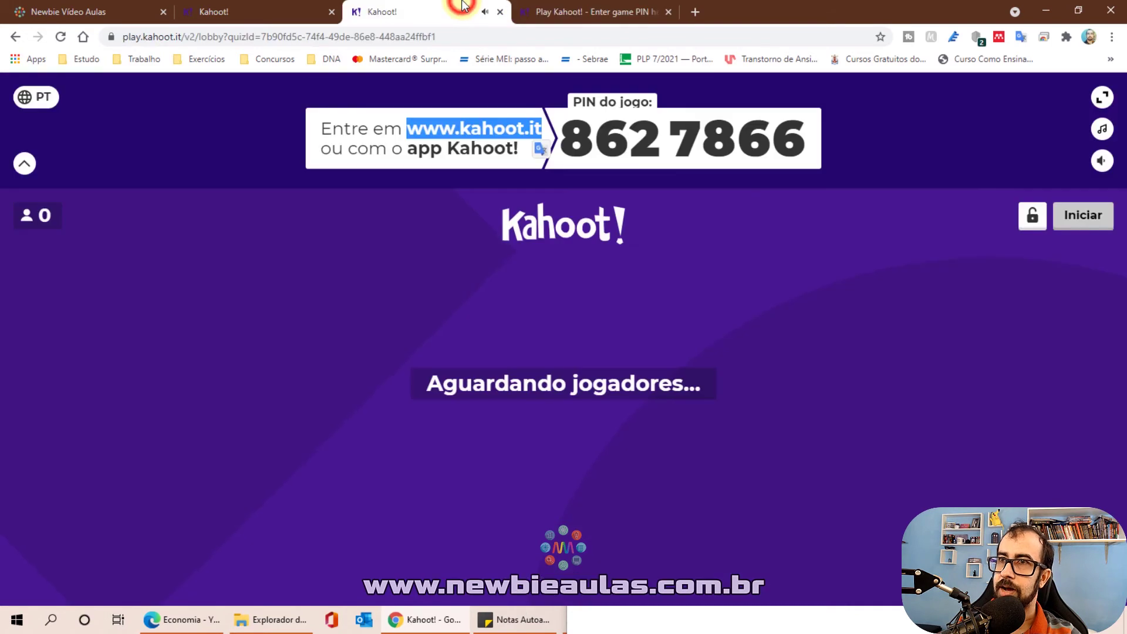
pyautogui.rightClick(460, 7)
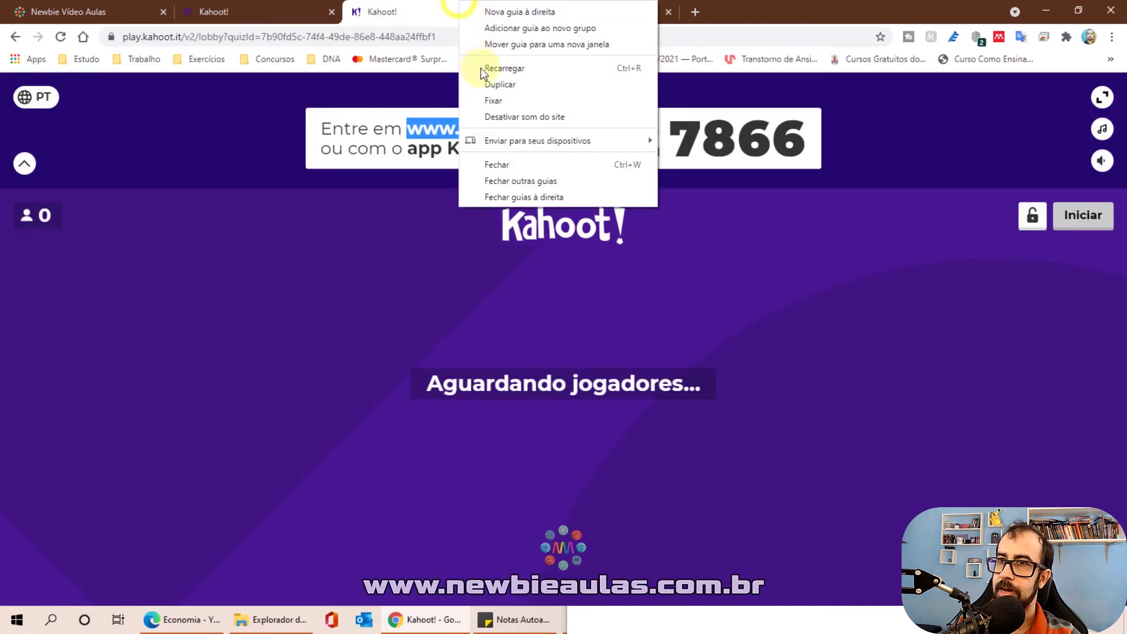
pyautogui.click(502, 116)
# Compare the join page's game PIN field with the PIN shown in the lobby, and close the join page.
pyautogui.click(575, 11)
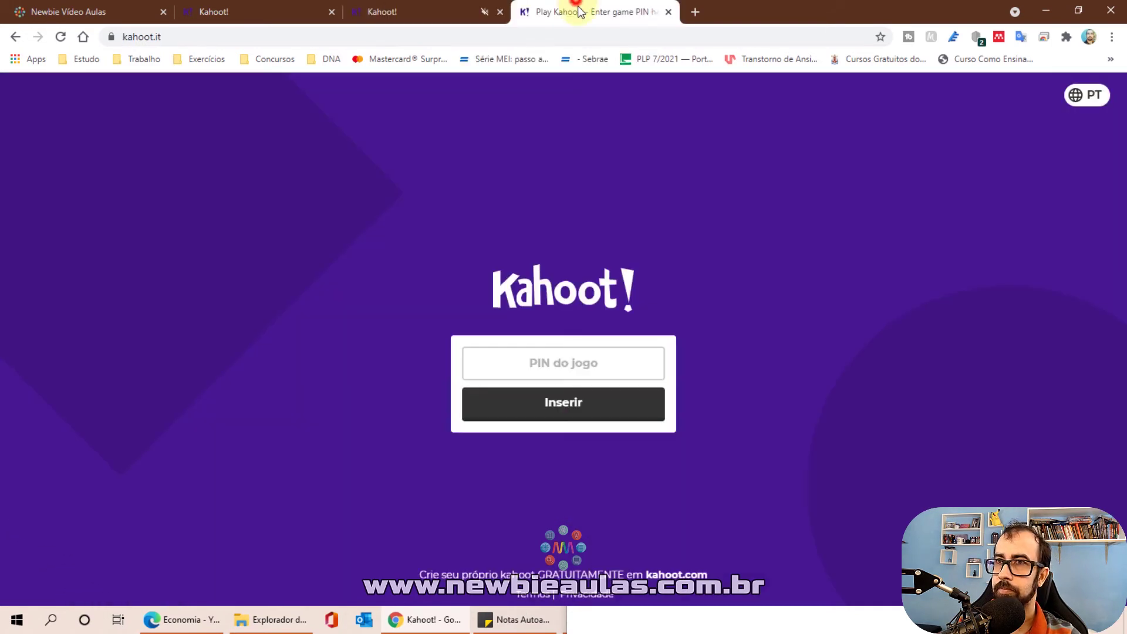
pyautogui.click(423, 9)
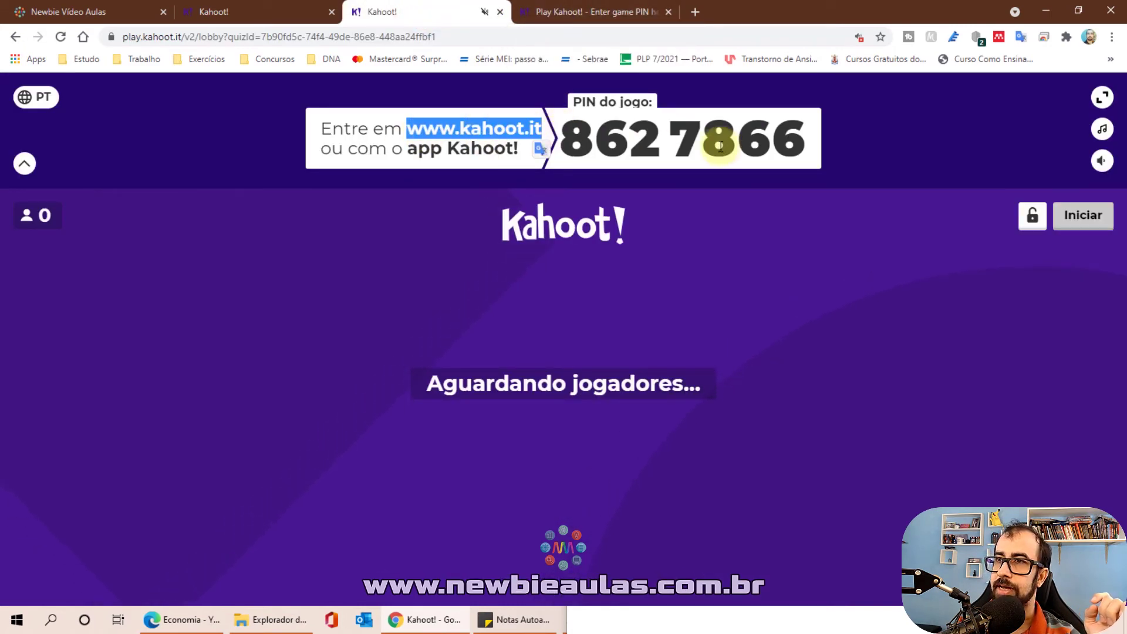
pyautogui.click(620, 5)
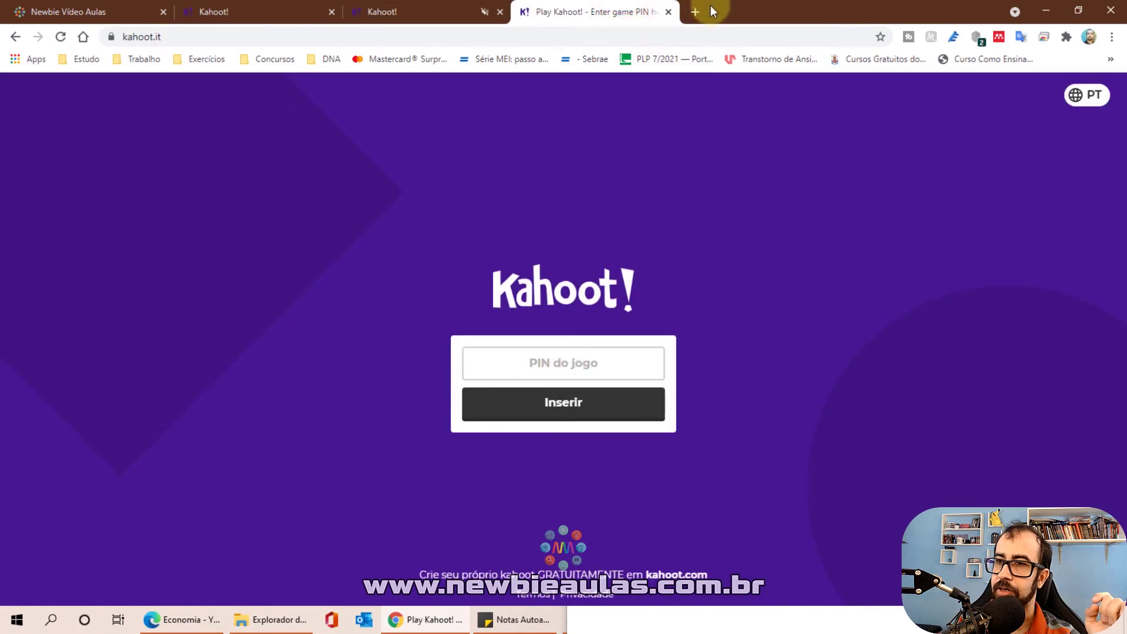
pyautogui.click(668, 12)
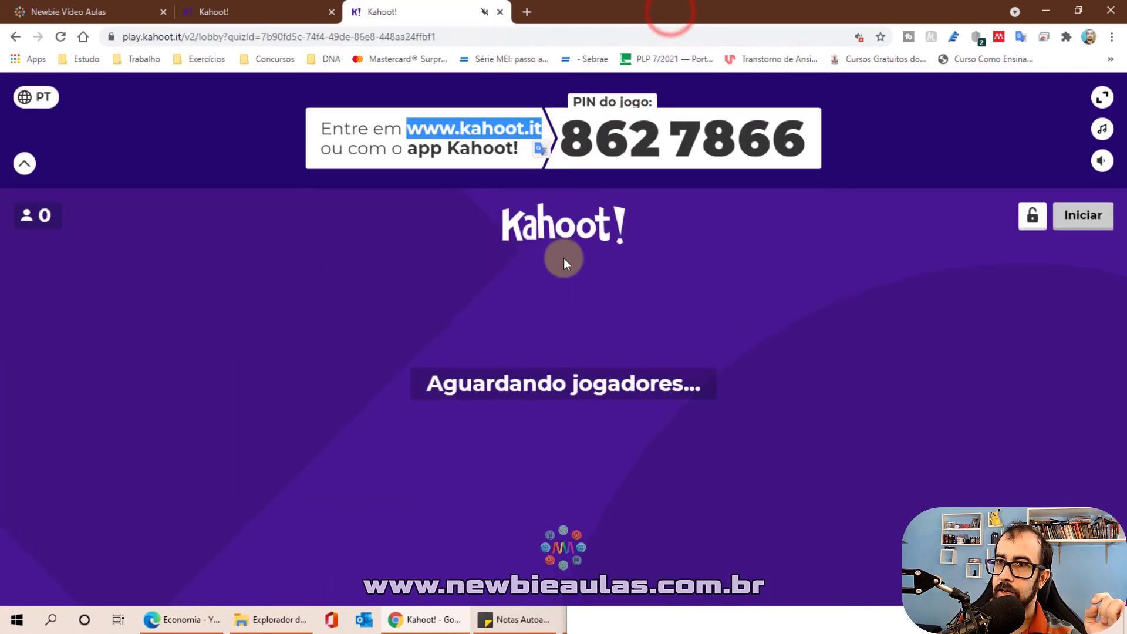